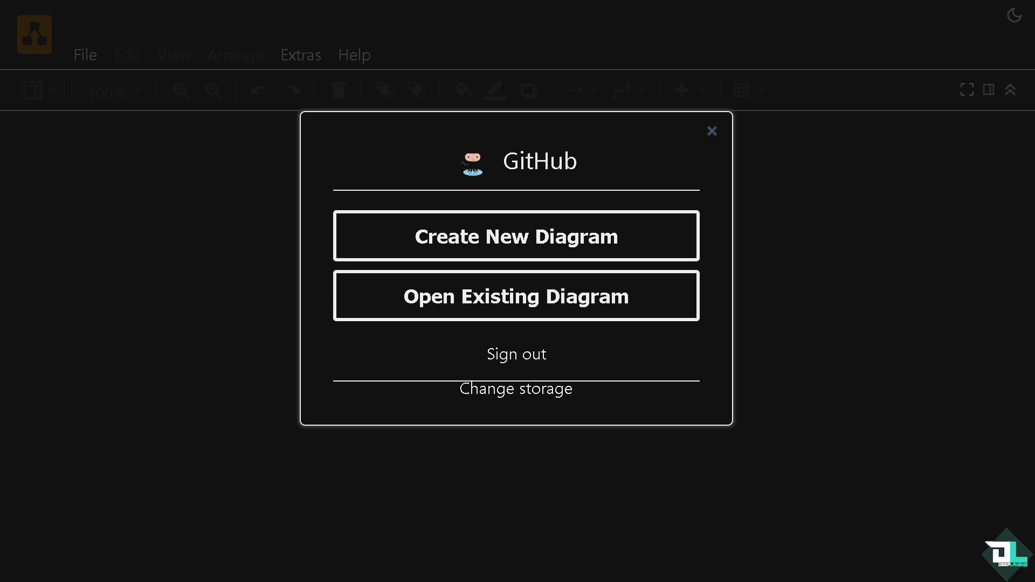
- Start a new diagram and name its file 'How to Use draw.io for Class Diagram'
left_click(396, 309)
left_click(439, 242)
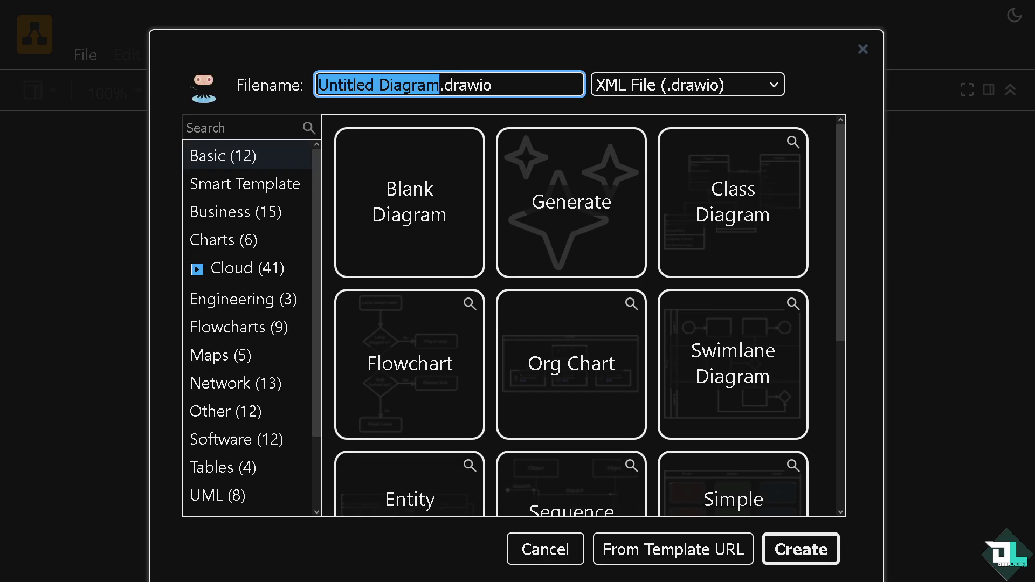
left_click(467, 87)
left_click(467, 86)
type("How to Use draw.io for Class Diagram")
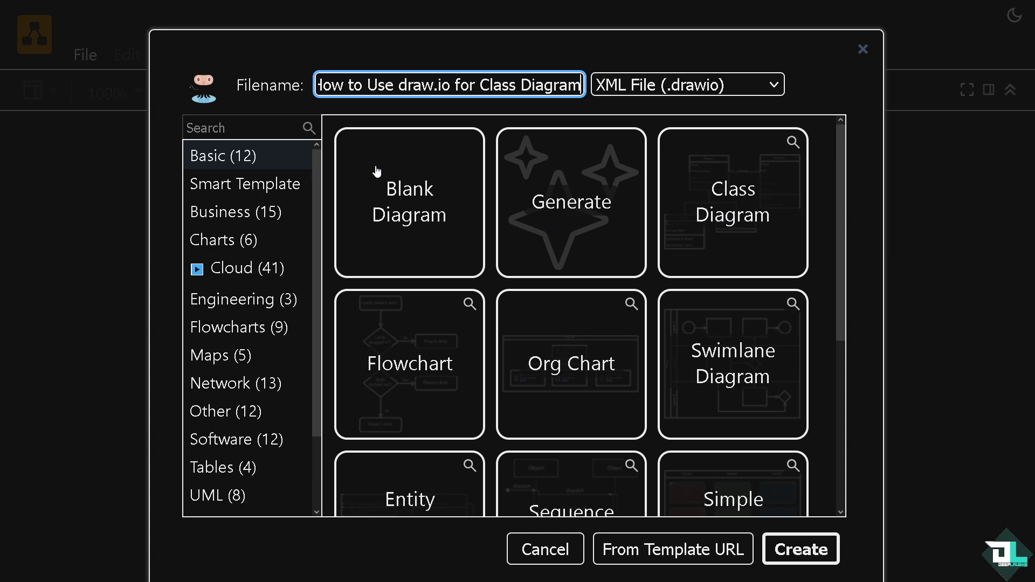
- Enter 'DEEP LAUGHS YOUTUBE CHANNEL' as the Smart Template diagram description
left_click(212, 188)
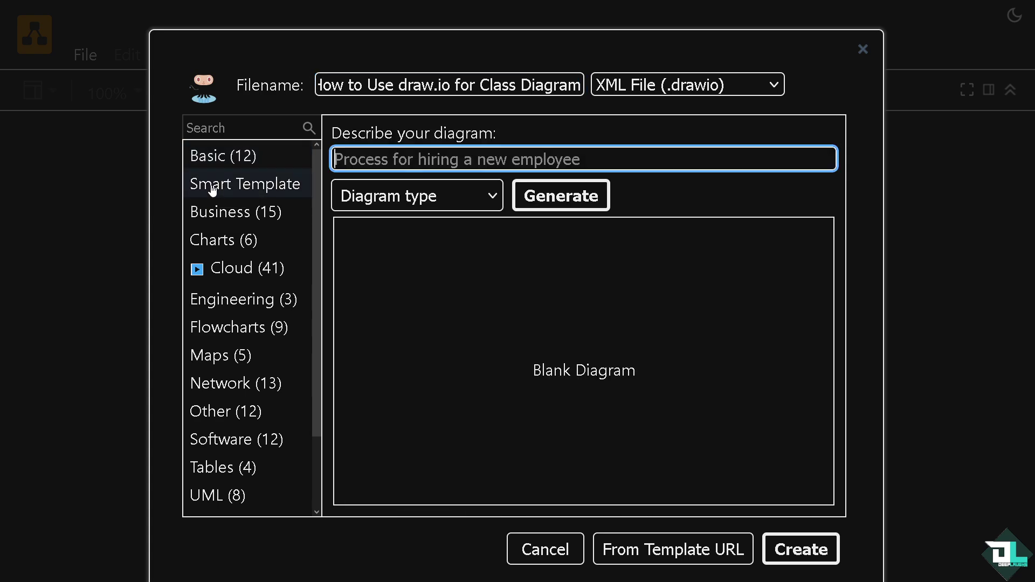
left_click(420, 192)
left_click(422, 160)
type("CLASS DIAGHR")
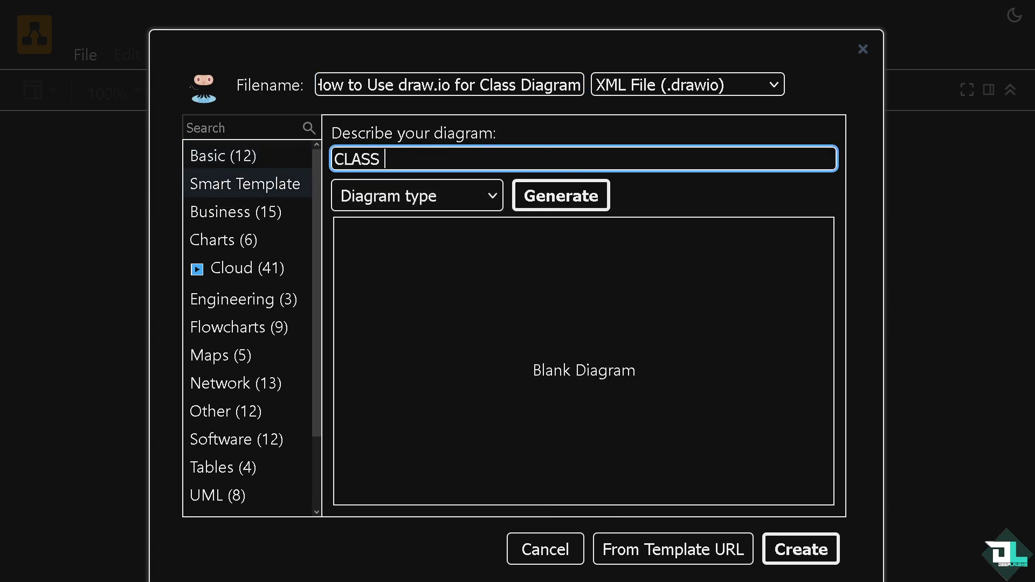
key("BackSpace")
key("BackSpace")
type("RAM FOR")
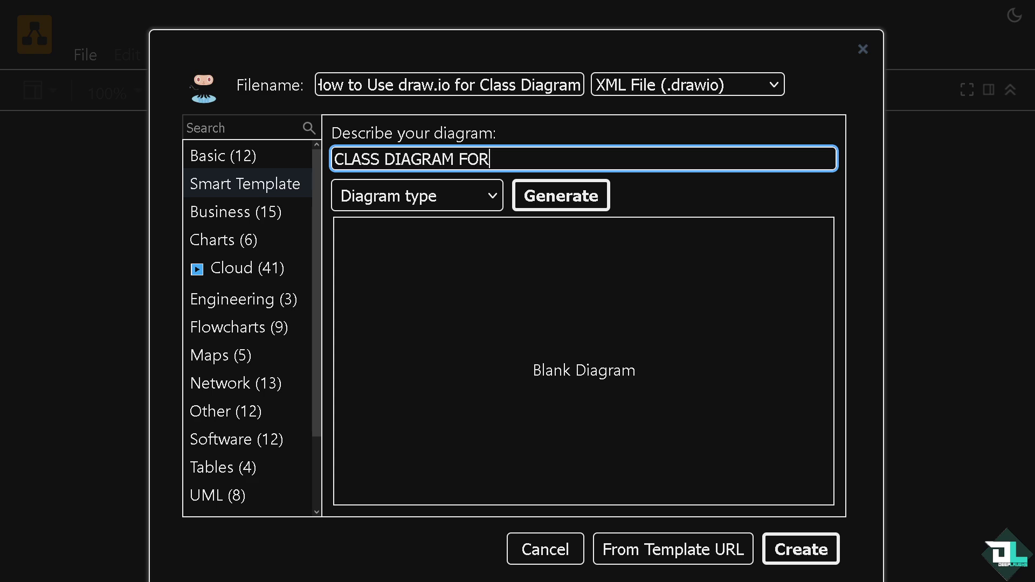
type(" DEEP LAUGHS")
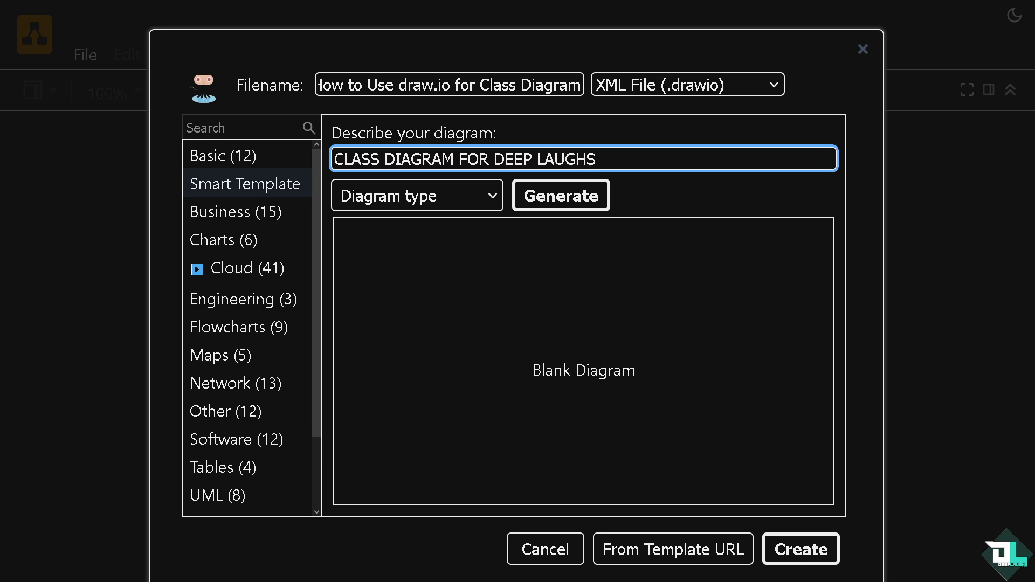
key("ctrl+a")
type("DEEP")
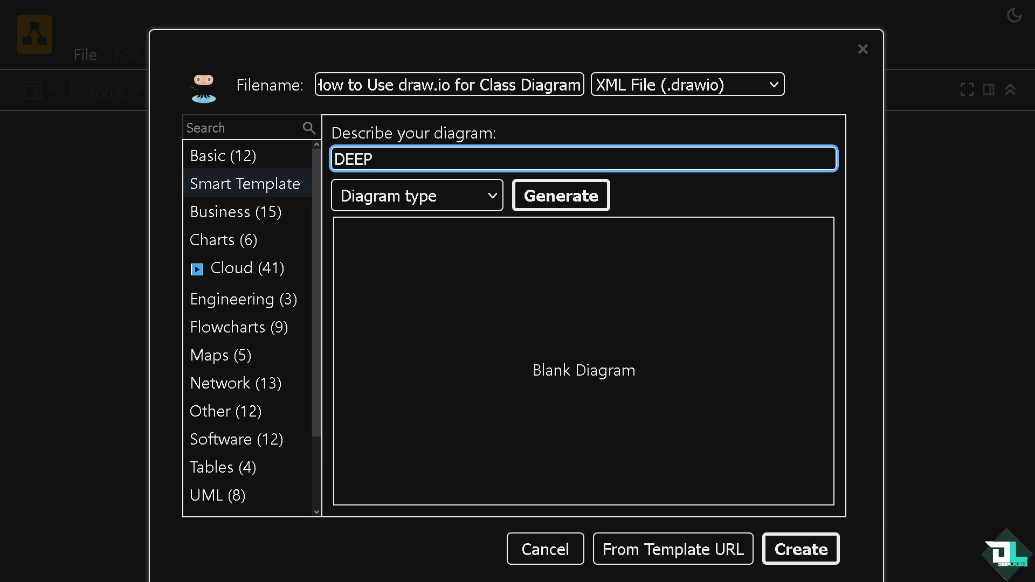
type(" LAUGHS YOU")
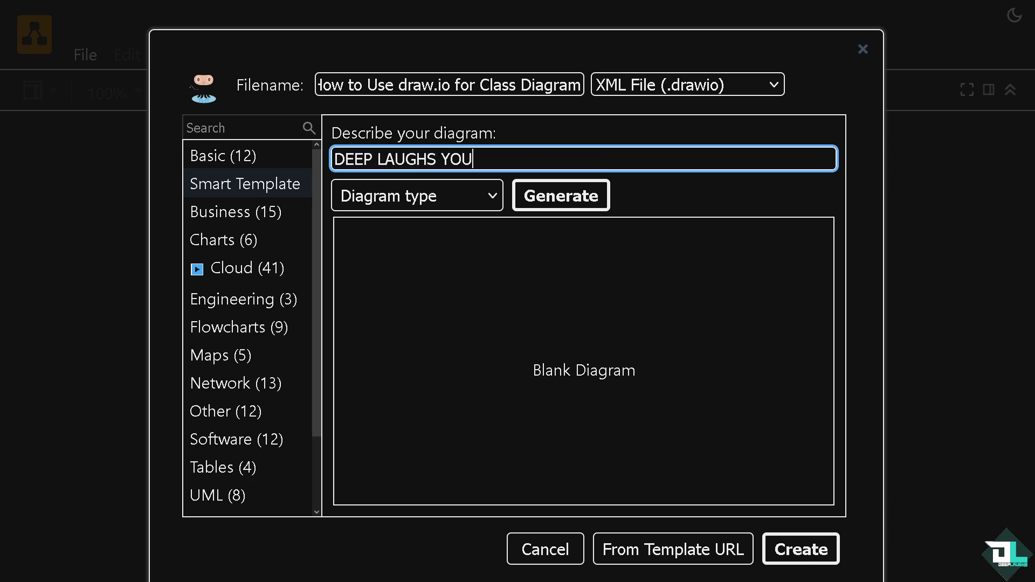
type("TUBE CHANNEL")
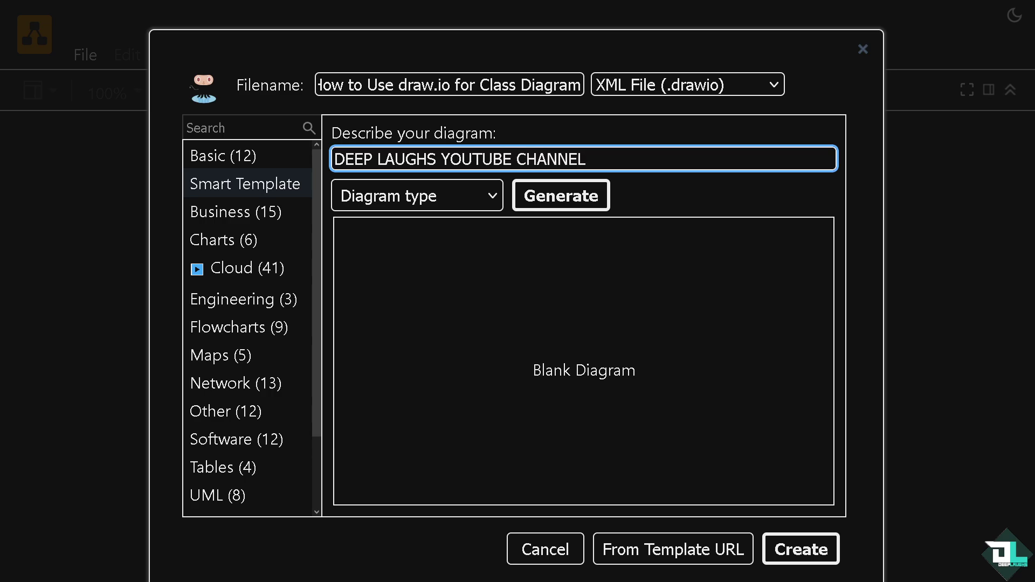
- Generate a Class Diagram preview from that description
left_click(390, 194)
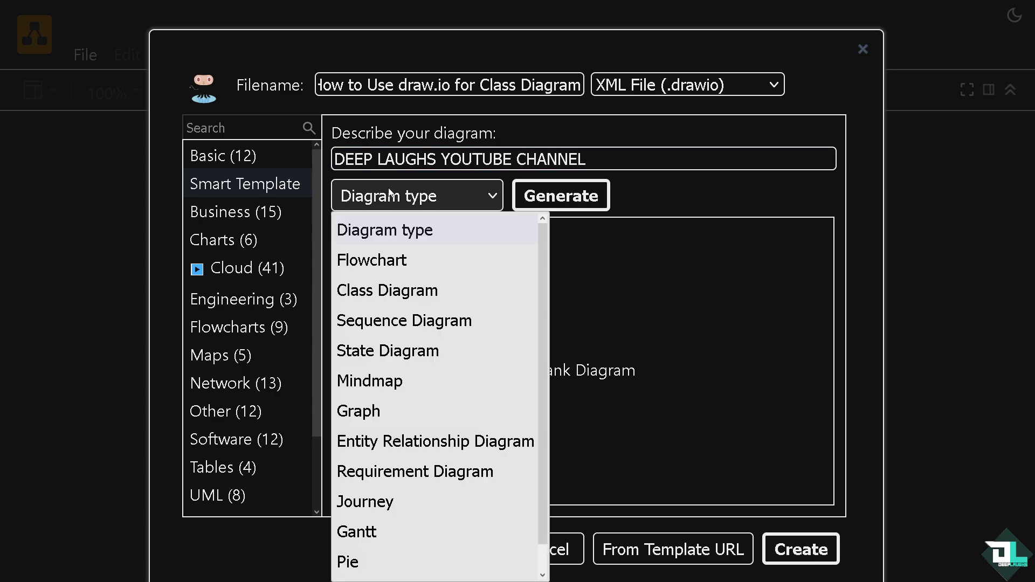
left_click(408, 292)
left_click(567, 202)
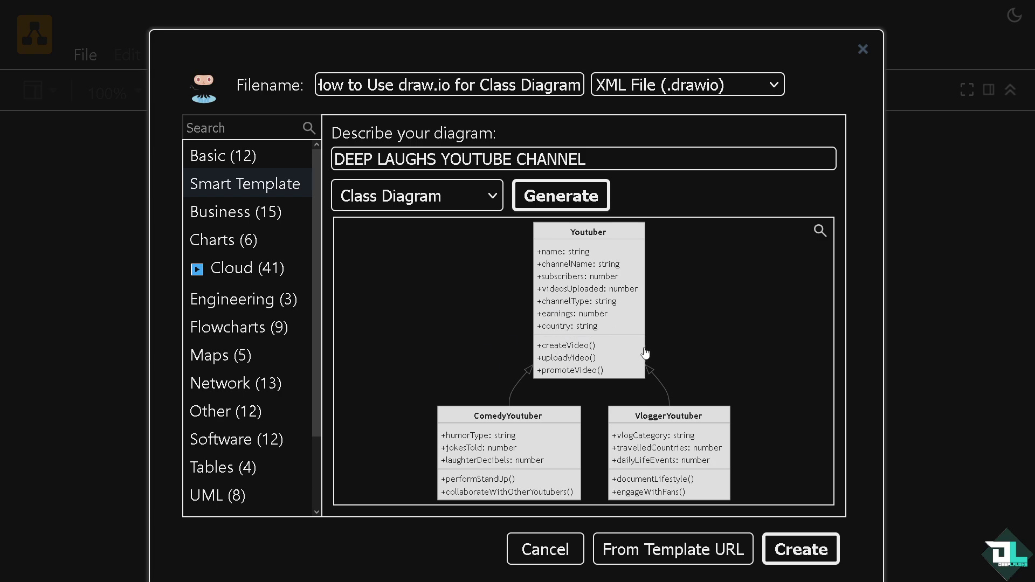
- Create the file, opening the Person, Address, Student and Professor class diagram
left_click(796, 555)
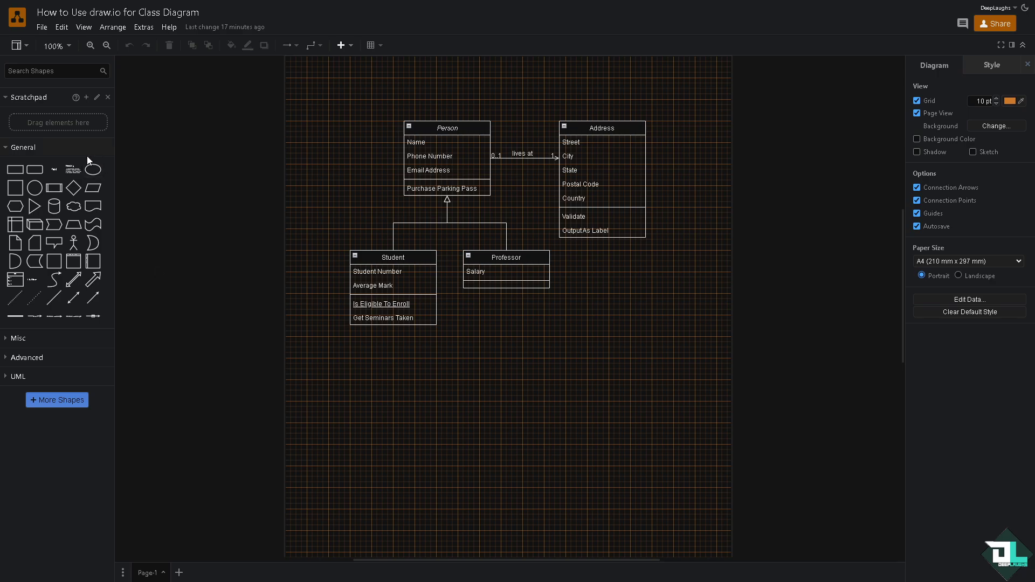
- Search shapes for CLASS and place a widened Classname class below Student
left_click(77, 70)
type("CLASS")
key("Return")
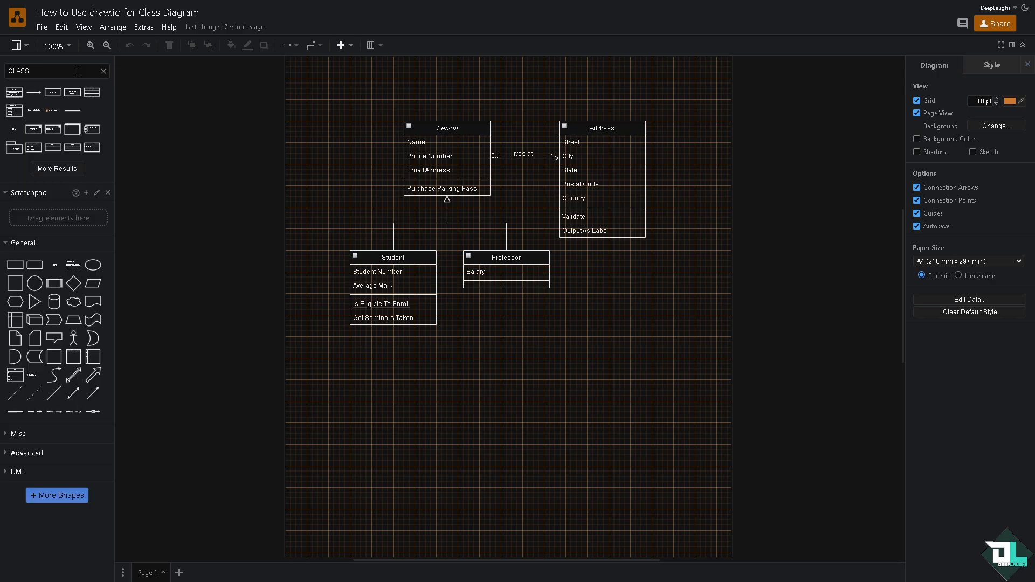
mouse_move(19, 95)
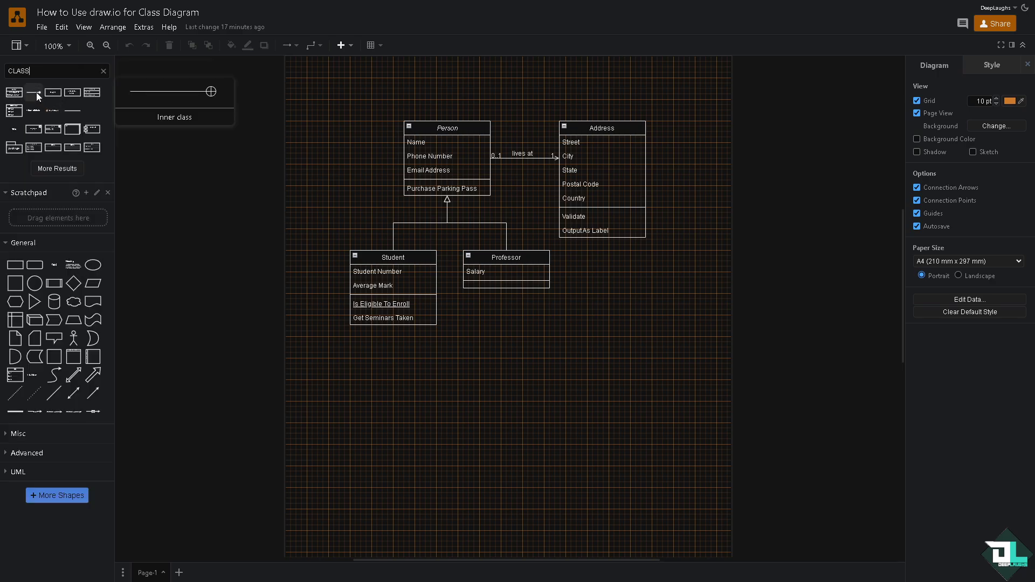
mouse_move(92, 96)
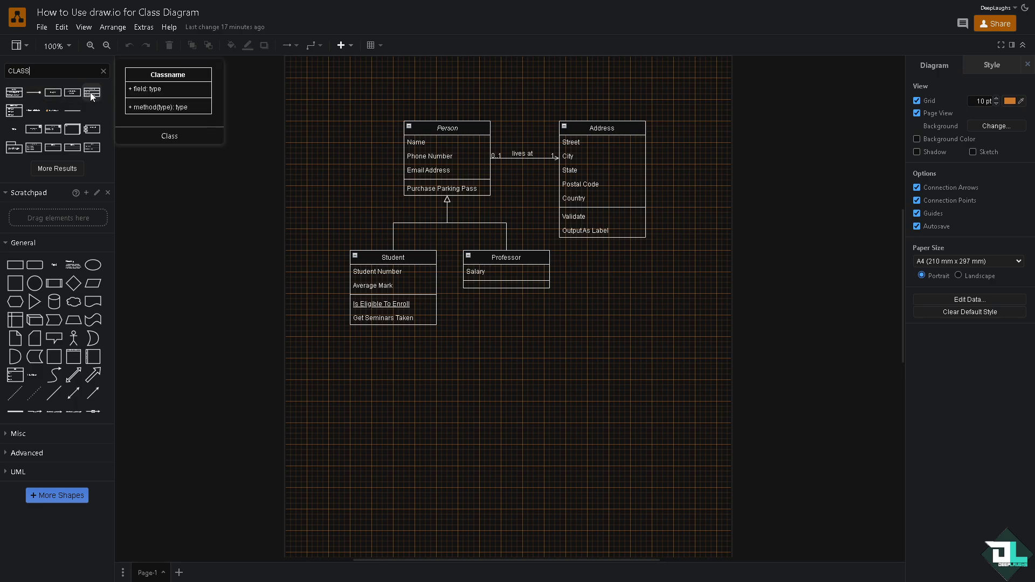
left_click_drag(93, 96, 392, 450)
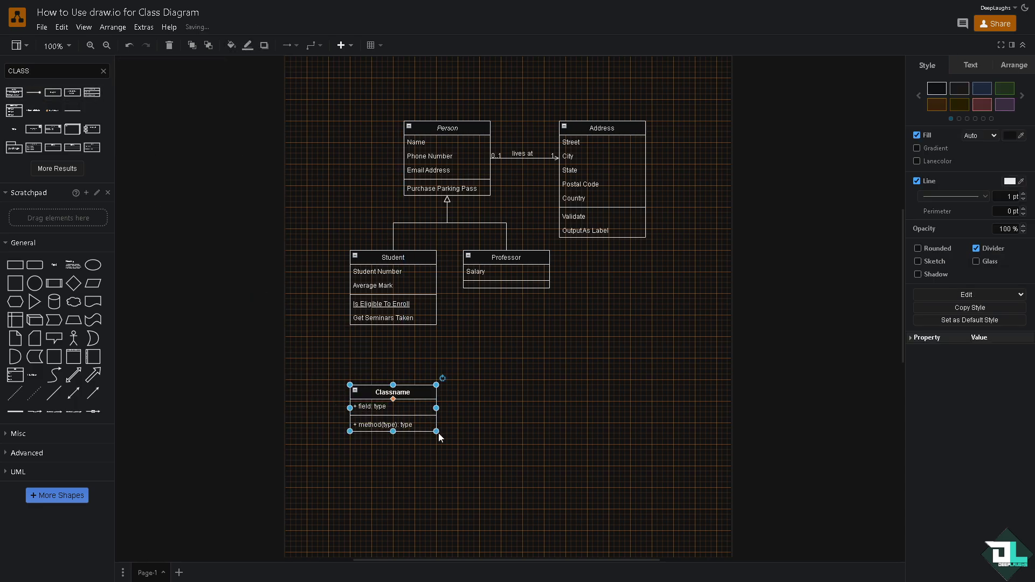
left_click_drag(437, 408, 377, 340)
- Rename Person to 'DEEP LAUGHS' with a green header and a bold, underlined title
double_click(458, 132)
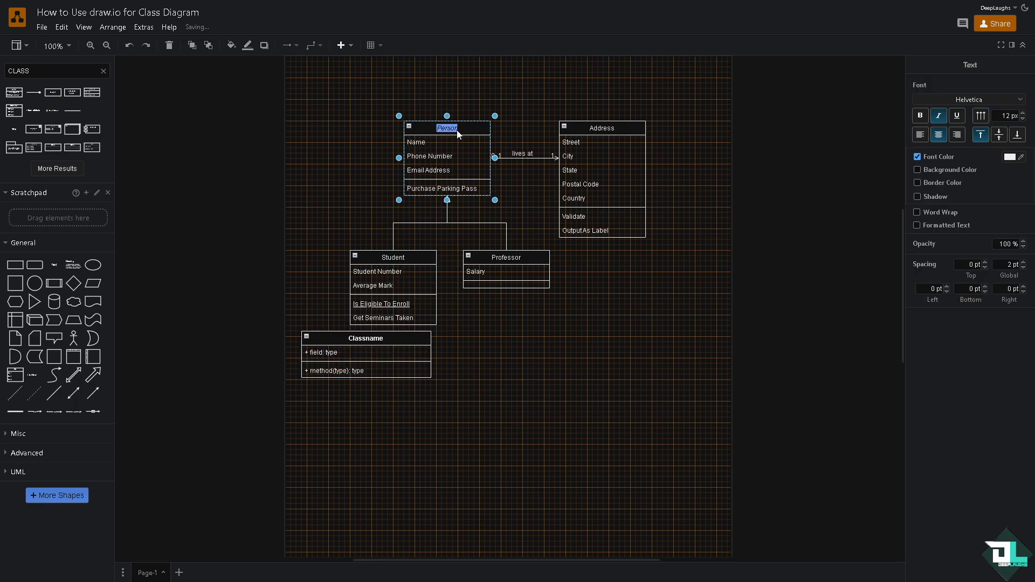
type("DEEP LAUGHS")
left_click(536, 150)
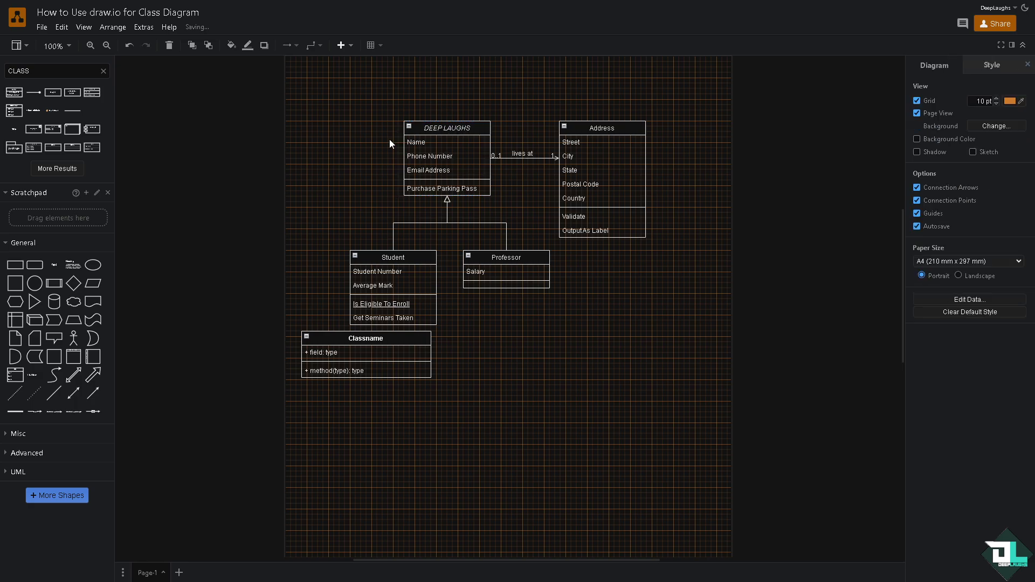
left_click(453, 128)
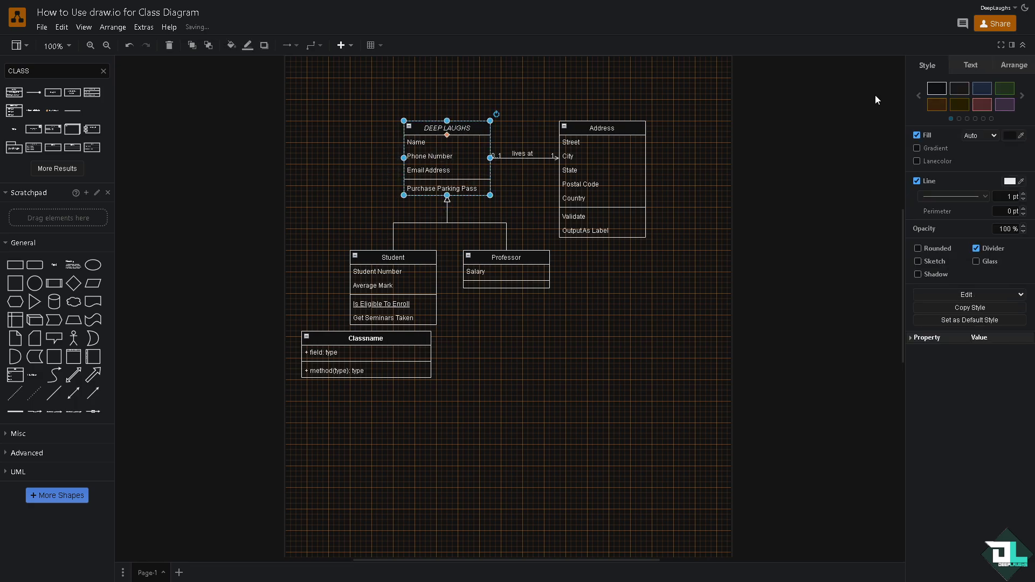
left_click(1023, 96)
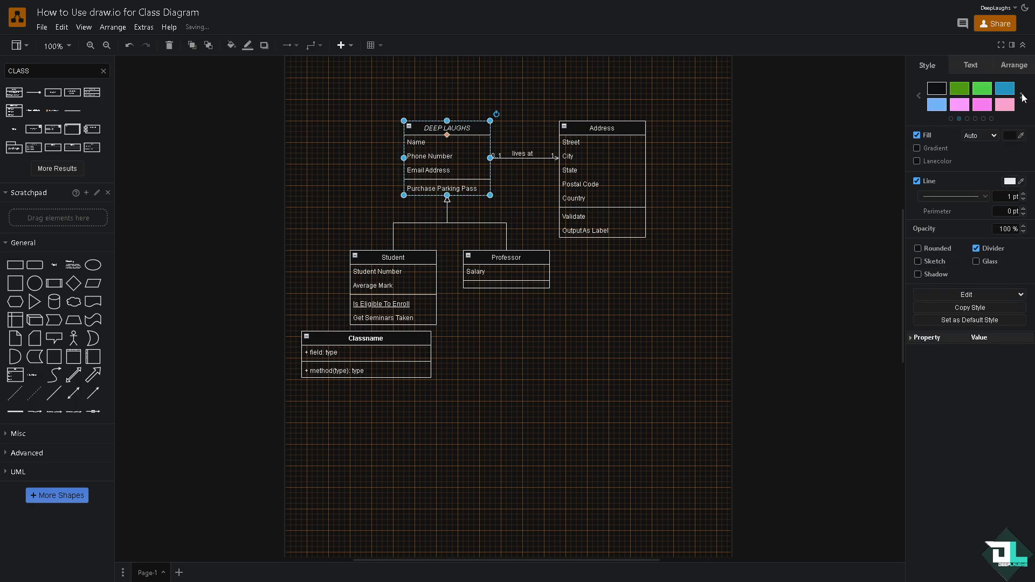
left_click(1013, 136)
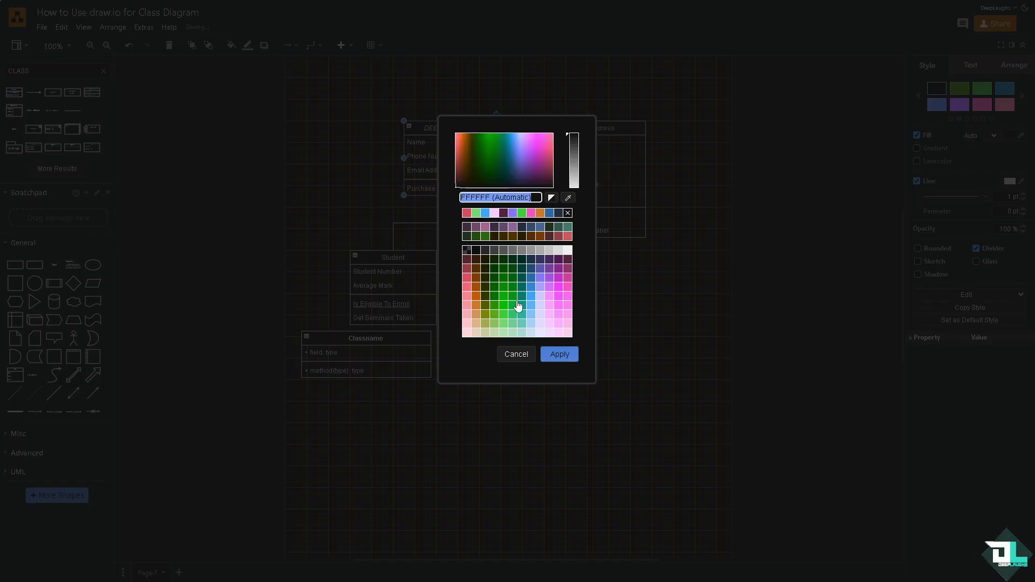
left_click(502, 315)
left_click(560, 354)
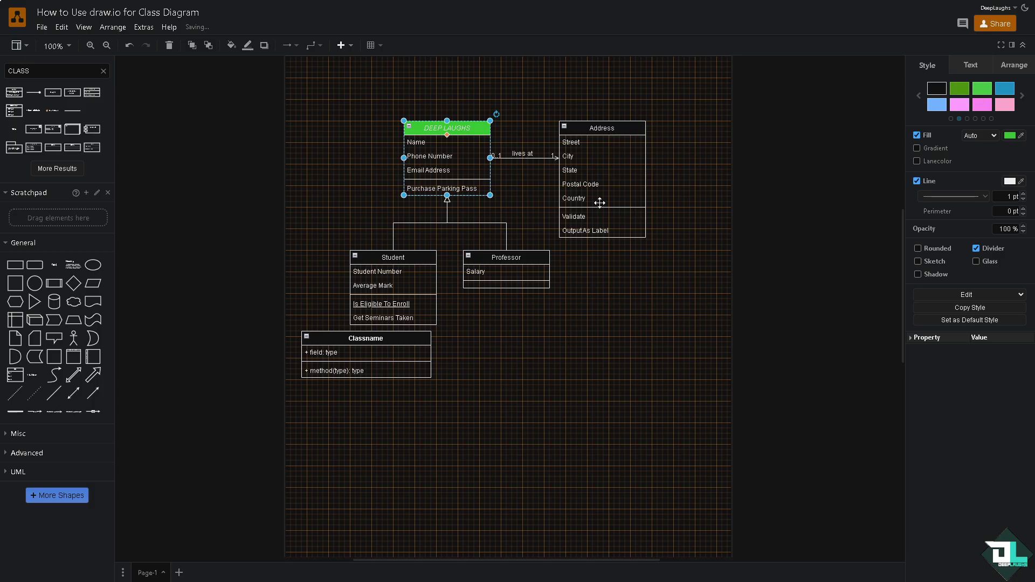
left_click(624, 131)
left_click(486, 129)
key("ctrl+b")
key("ctrl+u")
- Fill the Address header pink, Student blue and Professor orange
left_click(591, 125)
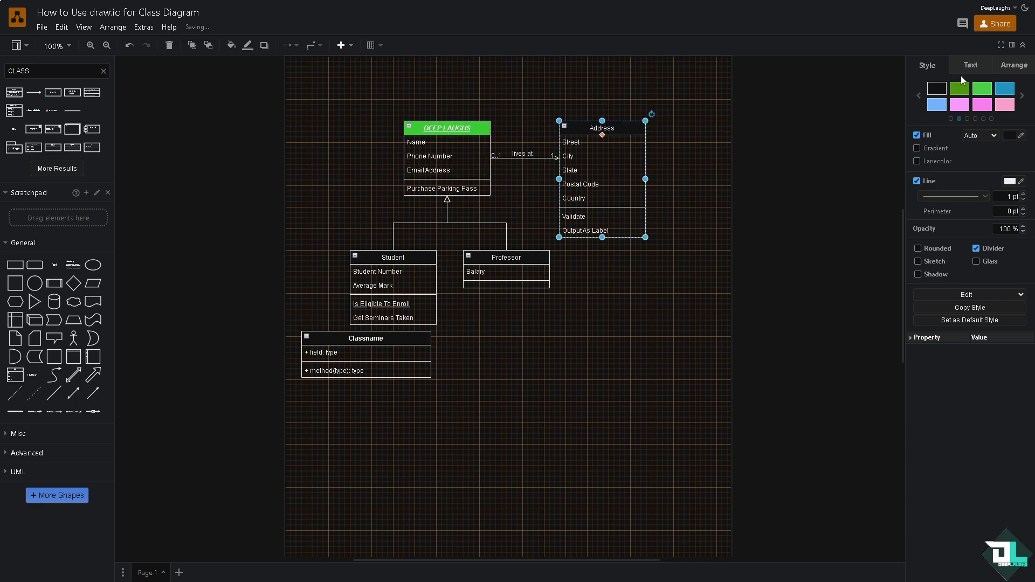
left_click(965, 109)
left_click(407, 268)
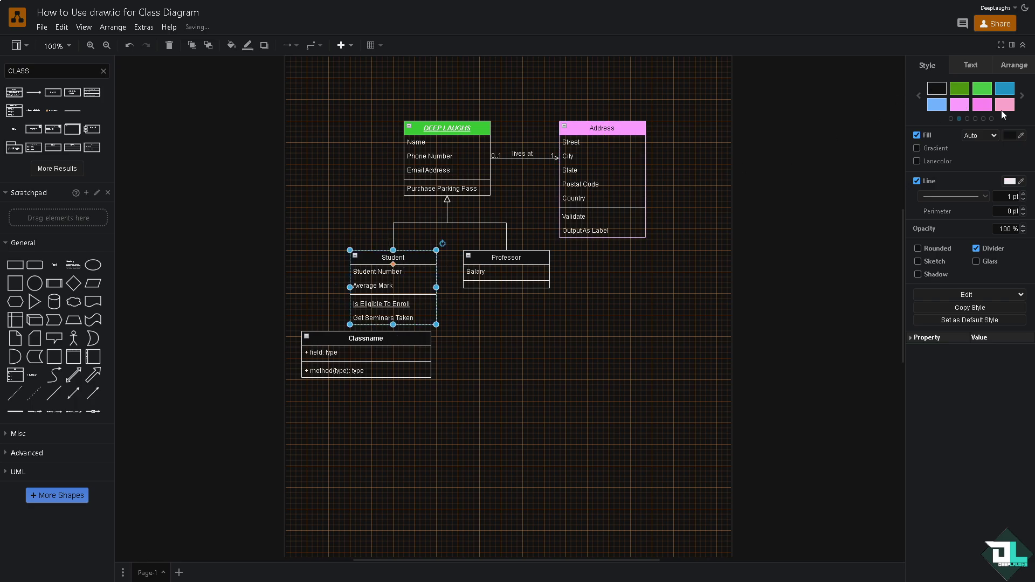
left_click(1005, 89)
left_click(540, 252)
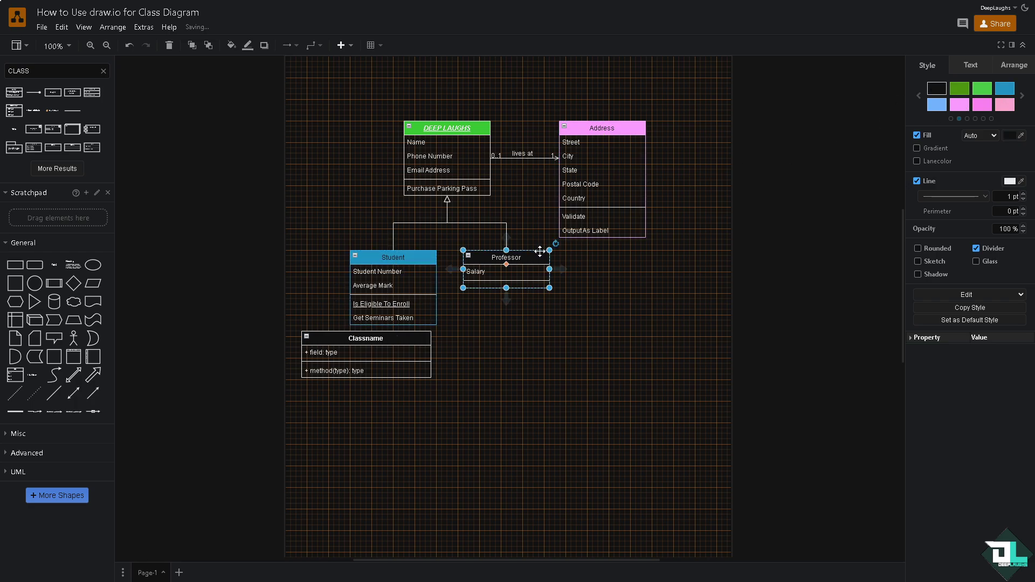
left_click(1023, 96)
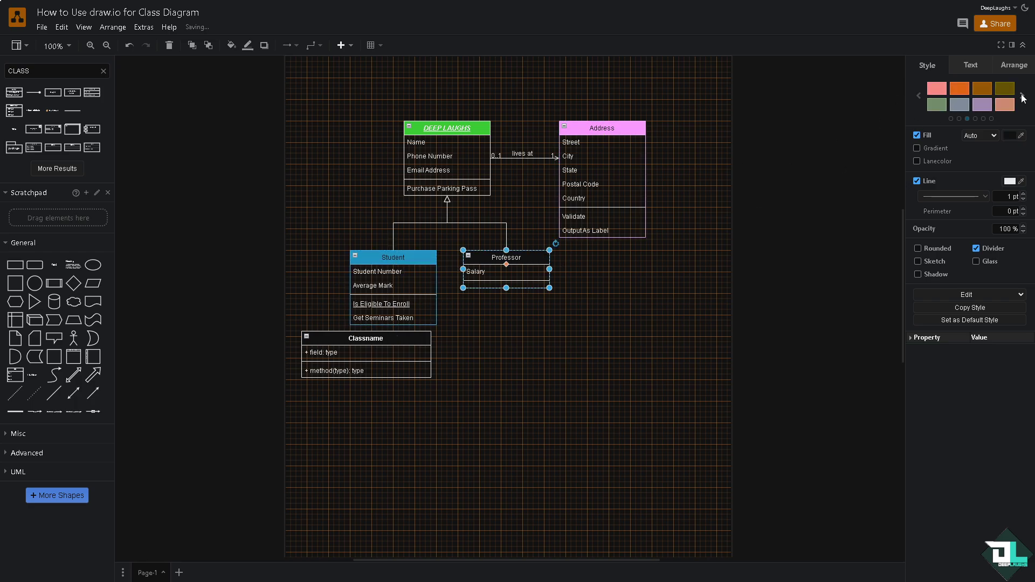
left_click(960, 88)
left_click(647, 335)
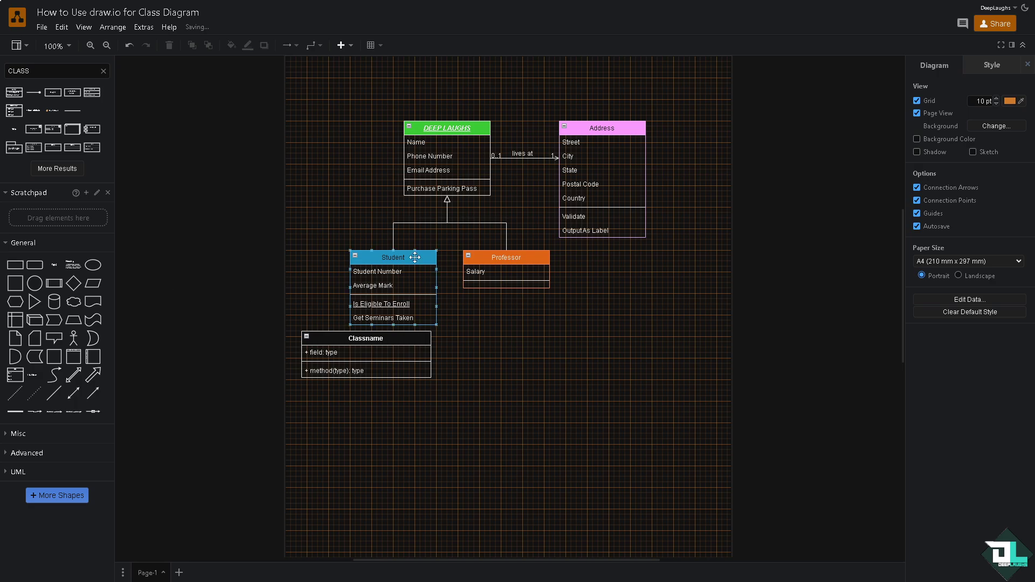
key("Escape")
- Import the thumbnail image from the device, shrink it and place it below the diagram
left_click(42, 28)
mouse_move(114, 230)
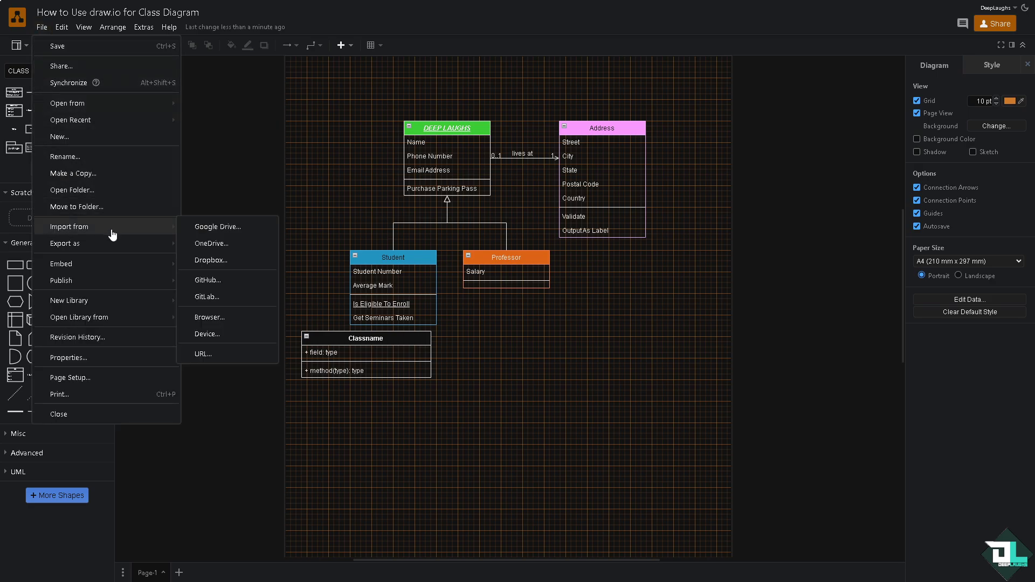
left_click(248, 334)
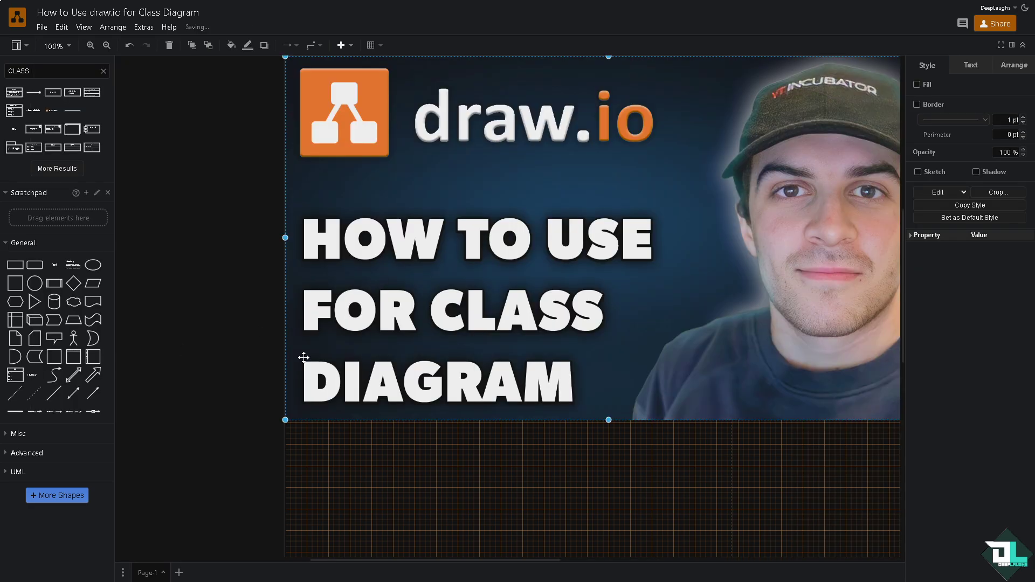
left_click_drag(284, 421, 667, 249)
left_click_drag(701, 151, 543, 388)
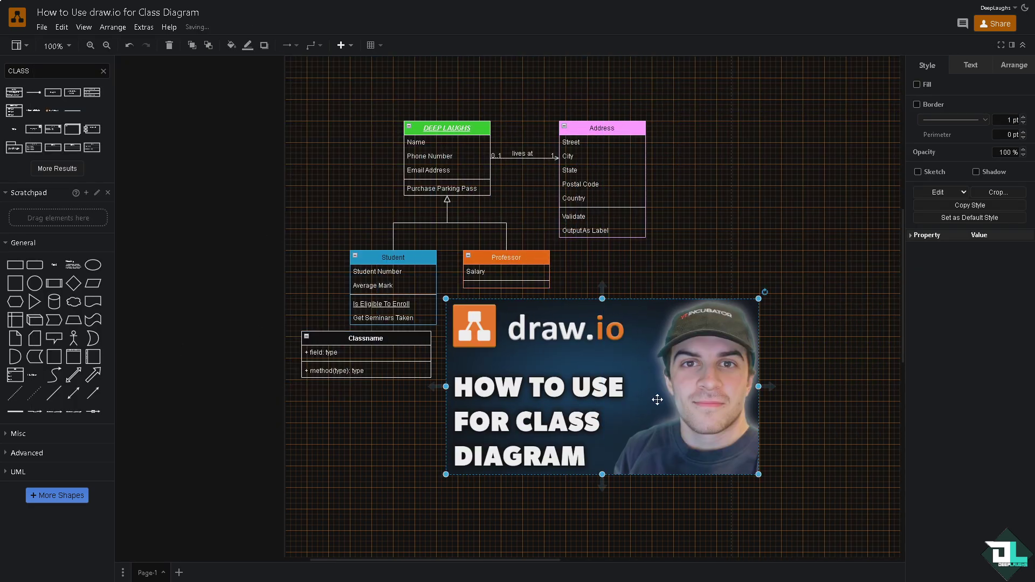
left_click_drag(761, 476, 762, 476)
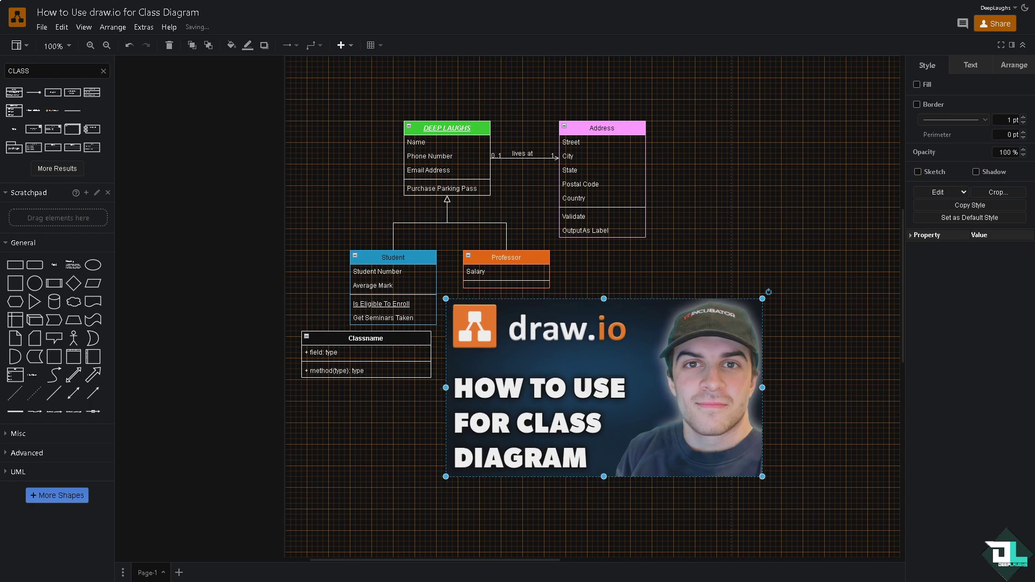
- Connect Student to Professor and attach a plain line to Classname
left_click(370, 262)
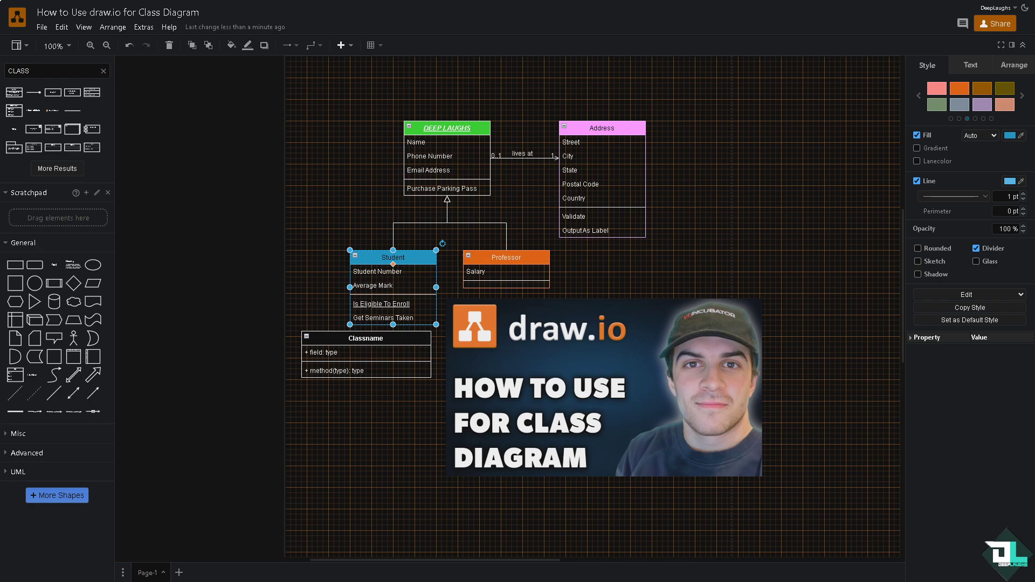
double_click(75, 72)
type("CONNECTOR")
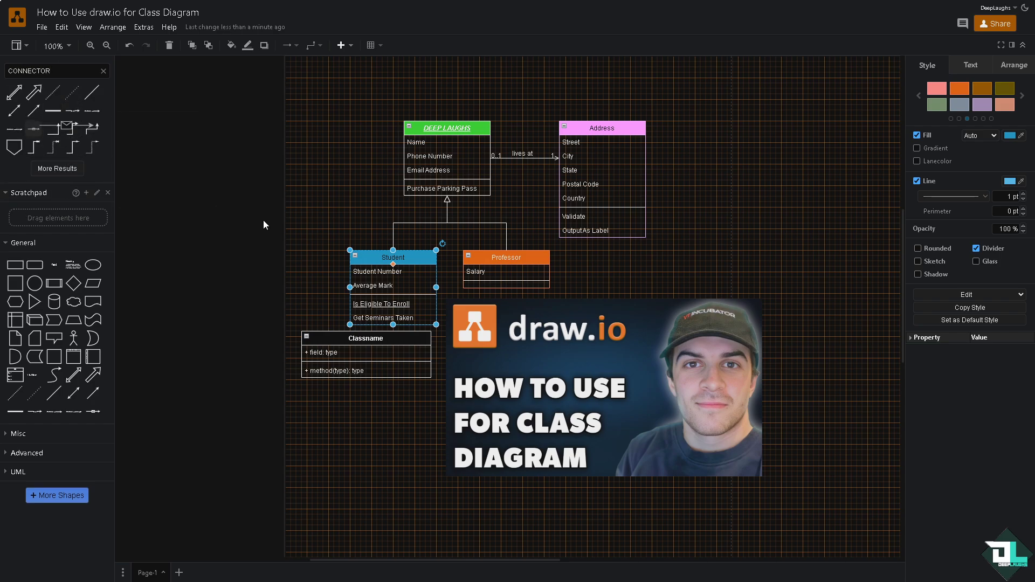
mouse_move(438, 272)
mouse_move(445, 271)
left_mouse_down()
mouse_move(438, 60)
mouse_move(425, 77)
mouse_move(457, 272)
left_mouse_up()
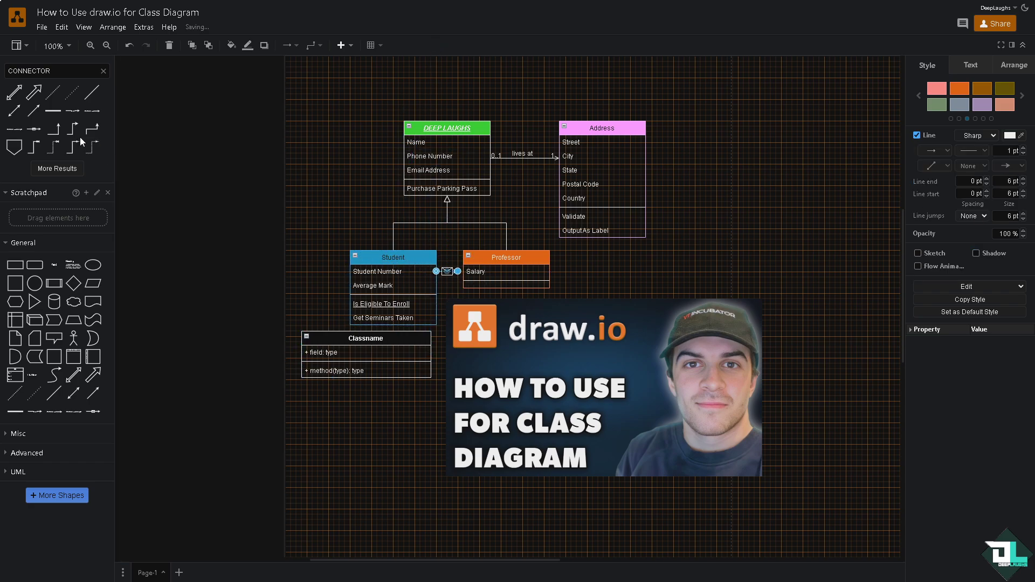
left_click_drag(54, 111, 394, 380)
left_click(357, 410)
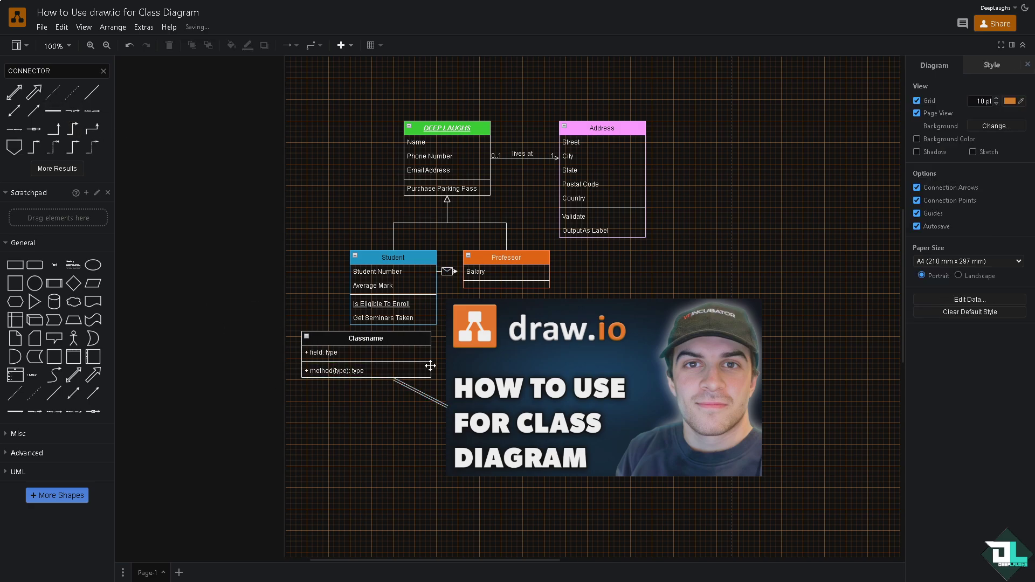
- Add an elbow connector from Professor to Address and a directional arrow at Address
left_click_drag(73, 146, 587, 239)
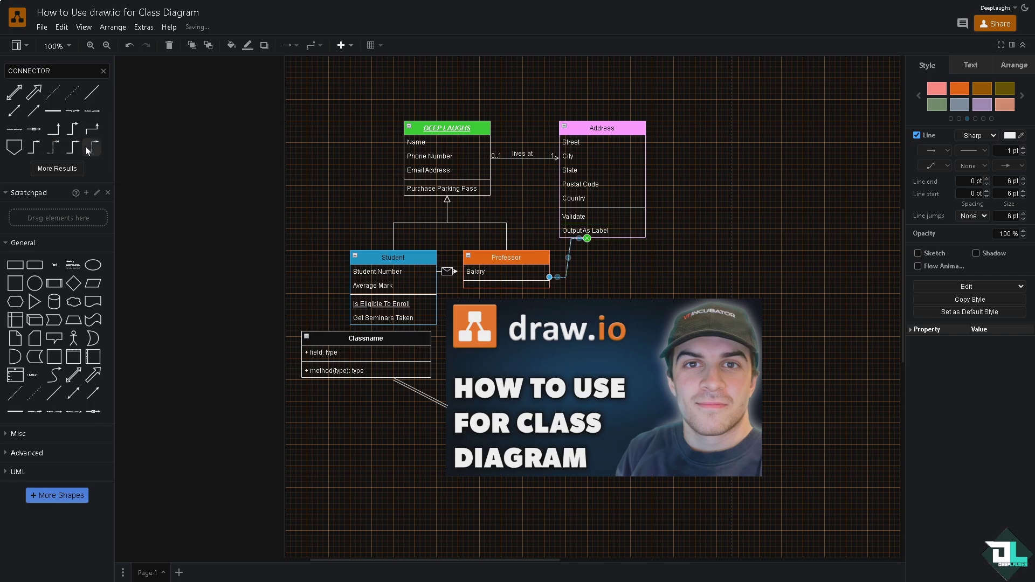
mouse_move(30, 111)
mouse_move(19, 112)
left_mouse_down()
mouse_move(561, 269)
mouse_move(564, 297)
mouse_move(559, 276)
mouse_move(592, 276)
mouse_move(602, 238)
left_mouse_up()
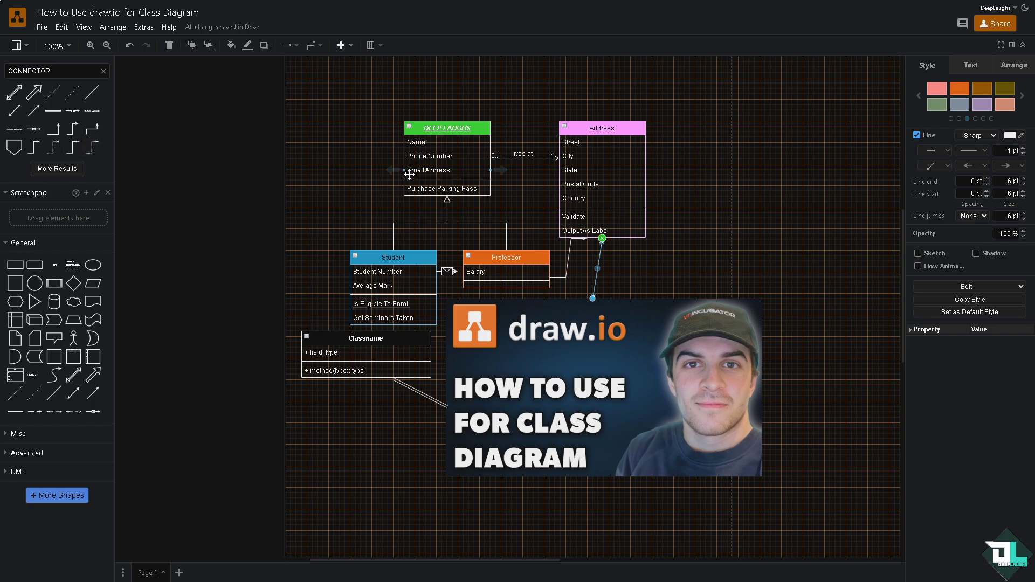
scroll(386, 194, "down", 2)
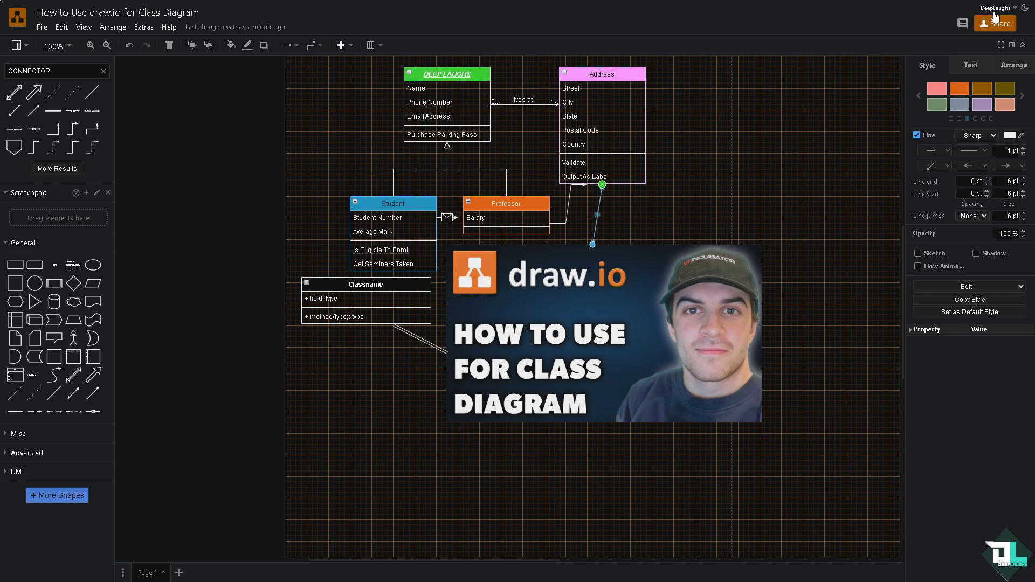
- Give the Classname header a brown fill and save the diagram
left_click(328, 280)
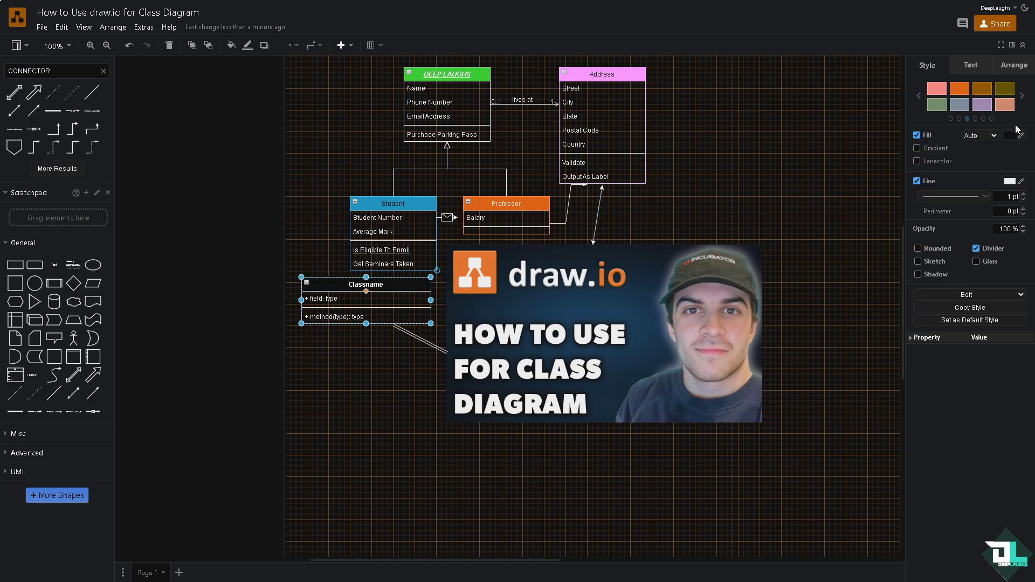
left_click(1022, 97)
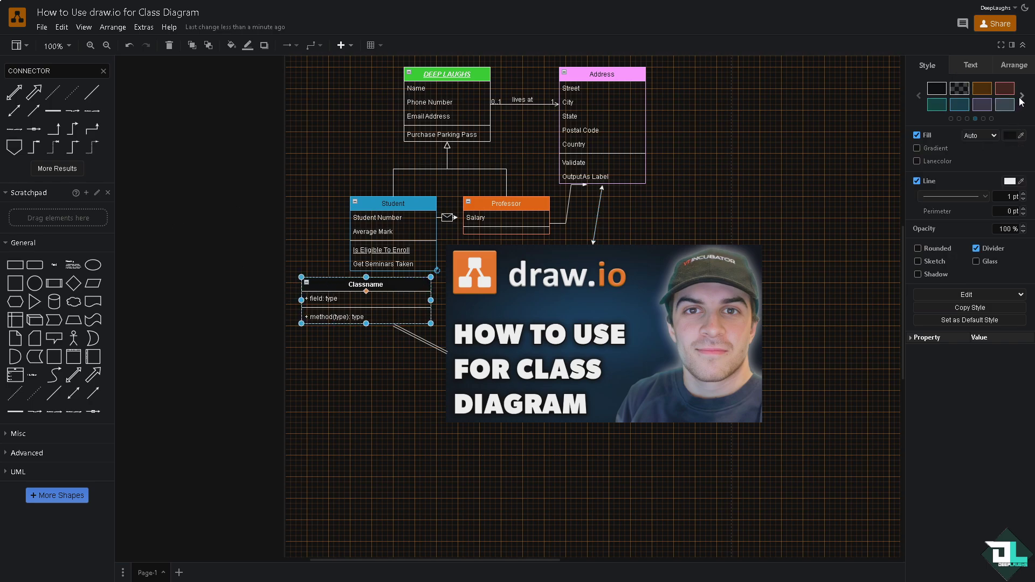
left_click(962, 93)
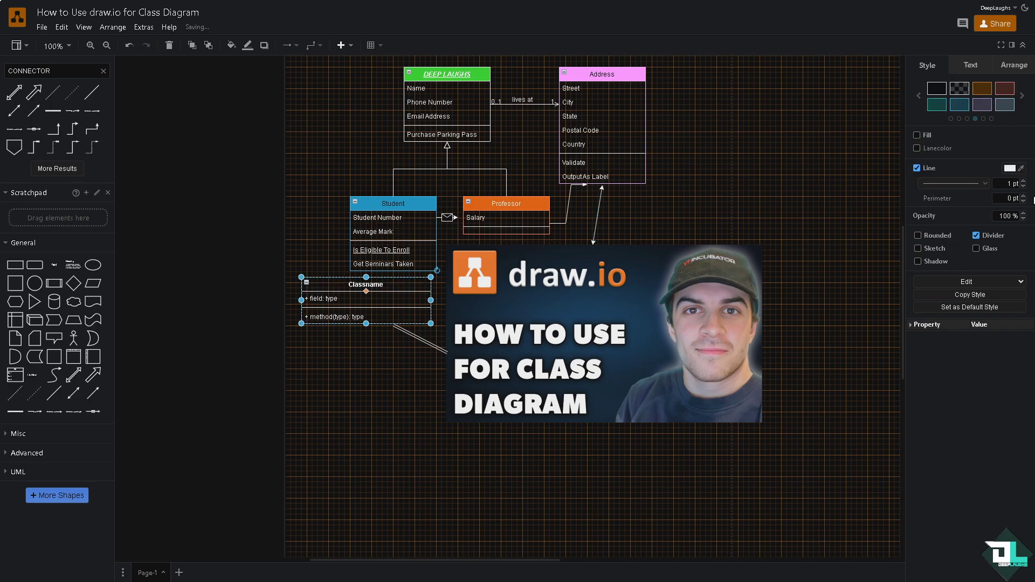
left_click(984, 88)
left_click(811, 207)
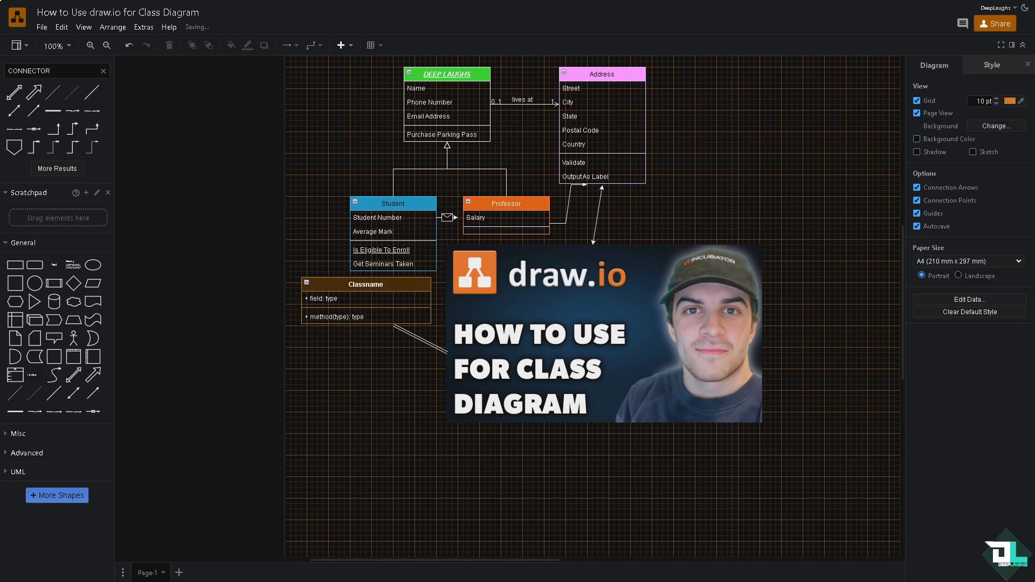
left_click(42, 27)
left_click(74, 53)
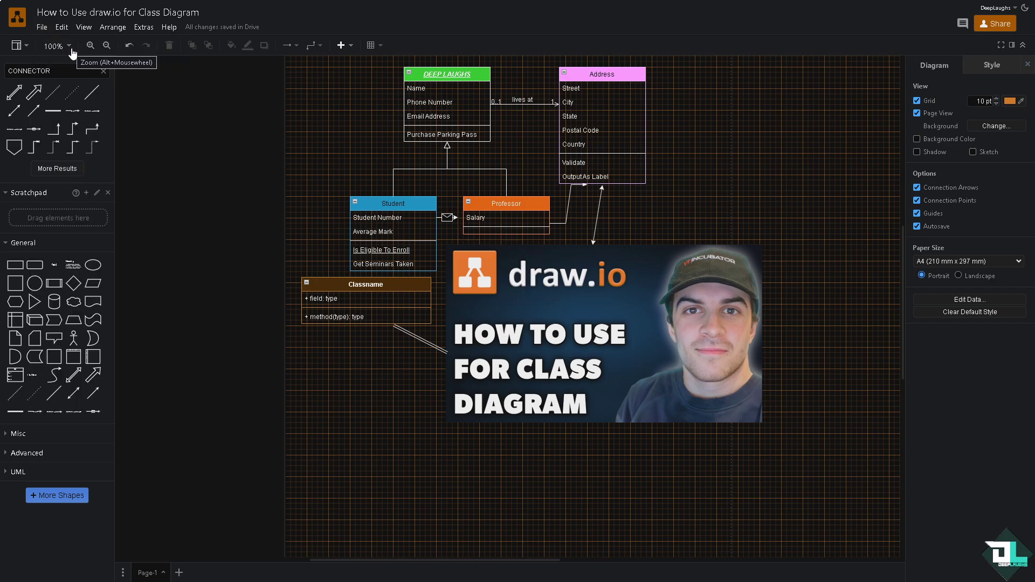
- Save the diagram again and show the Export as format list
left_click(42, 27)
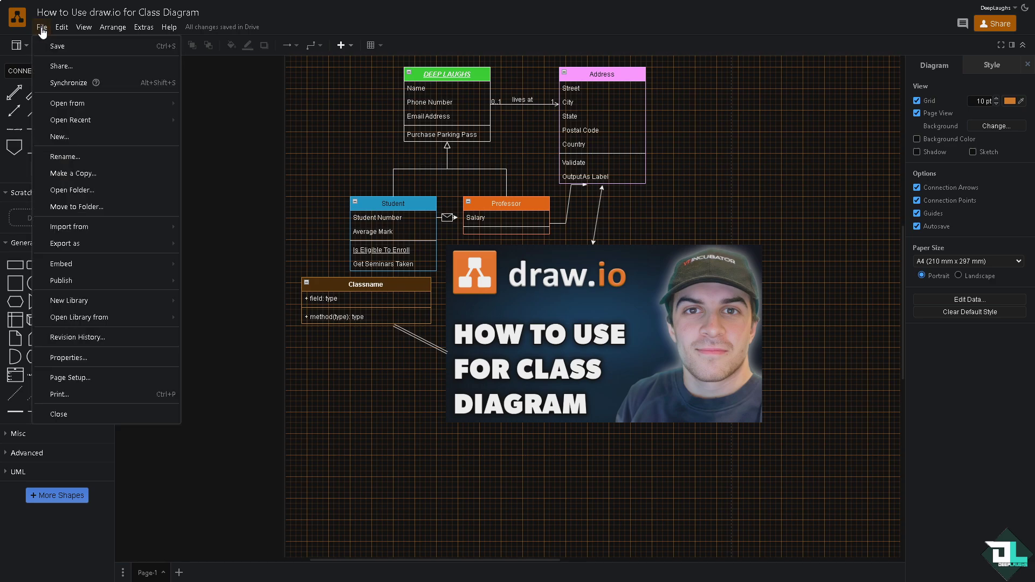
left_click(54, 48)
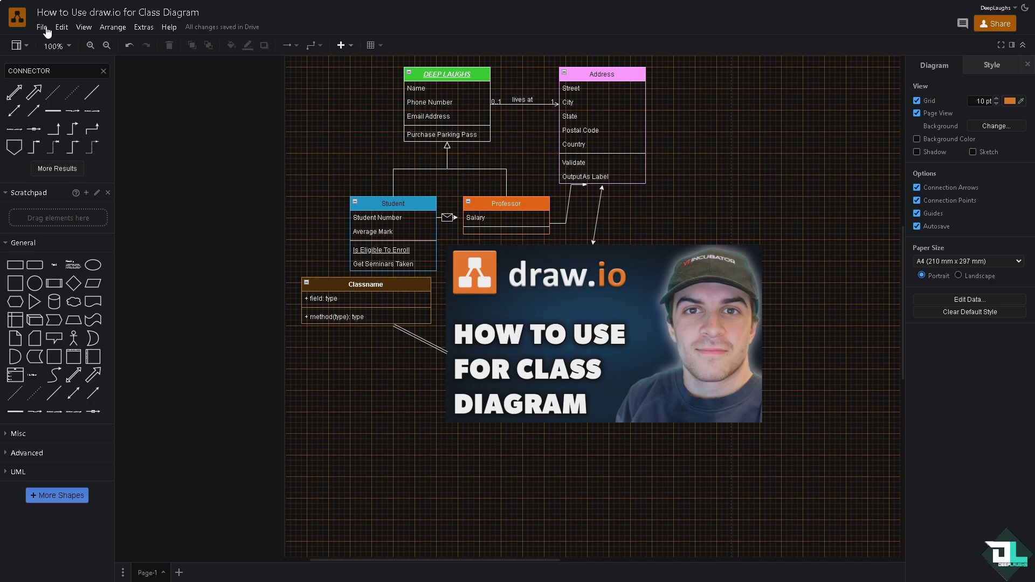
left_click(42, 28)
mouse_move(133, 249)
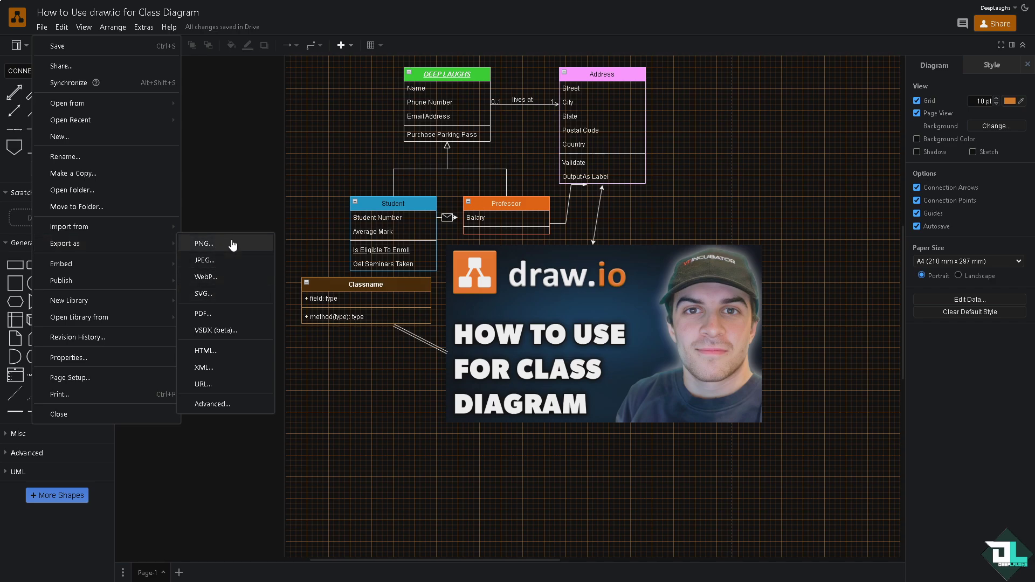
- Export the current page as SVG at zoom 69, page size, transparent background, Automatic appearance
left_click(228, 291)
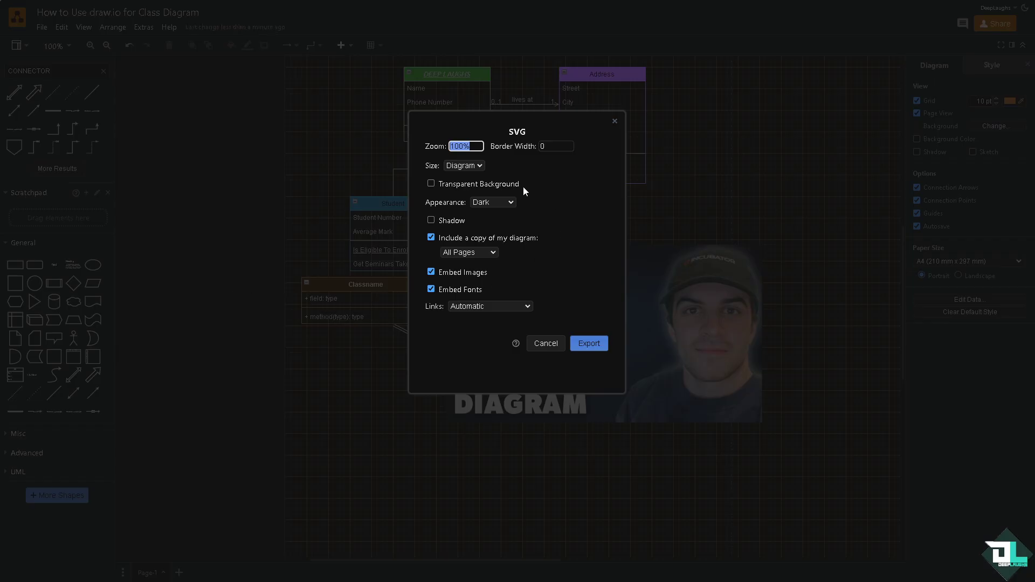
left_click_drag(484, 149, 442, 142)
type("69")
left_click(553, 146)
left_click(478, 167)
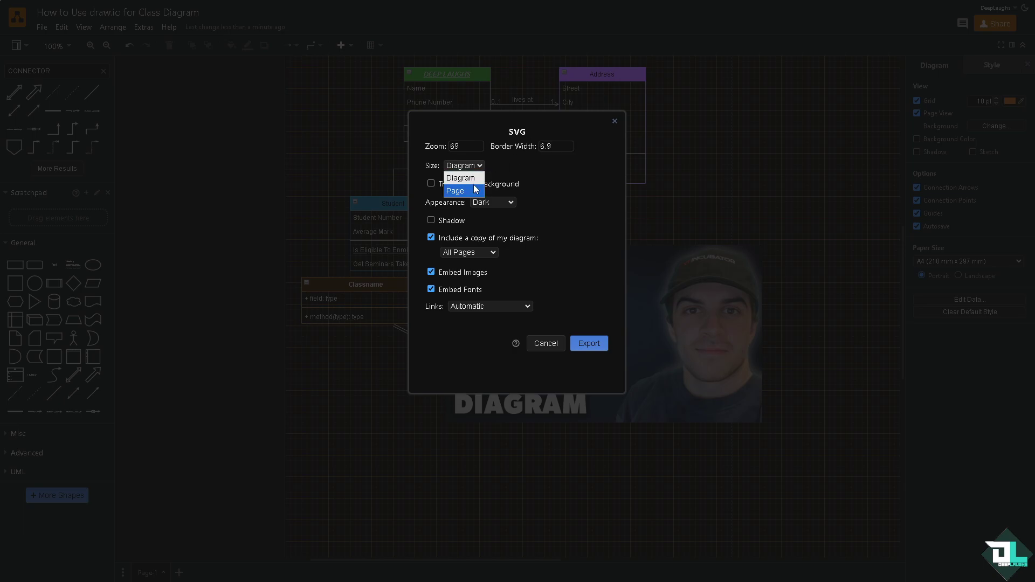
left_click(470, 190)
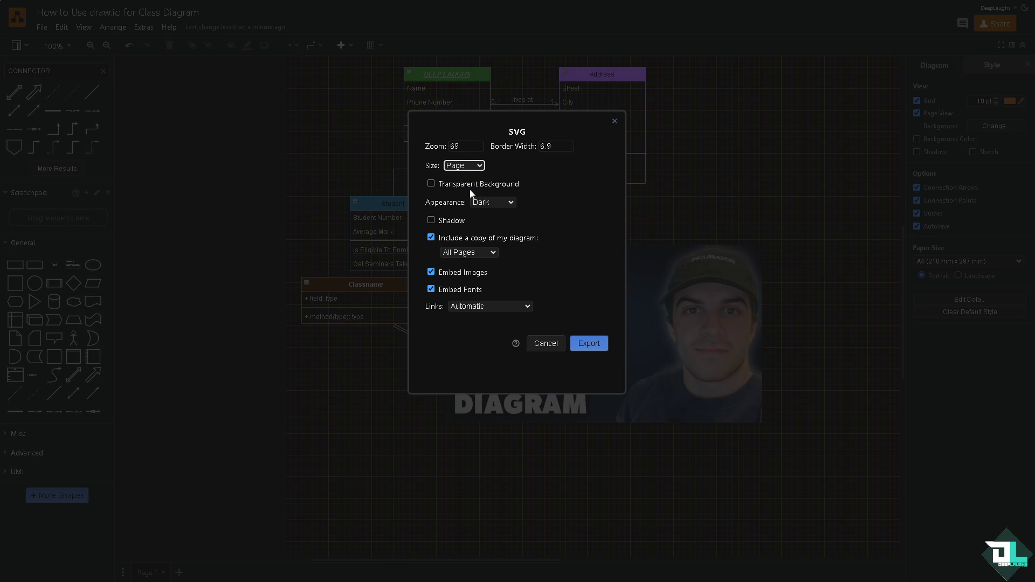
left_click(431, 184)
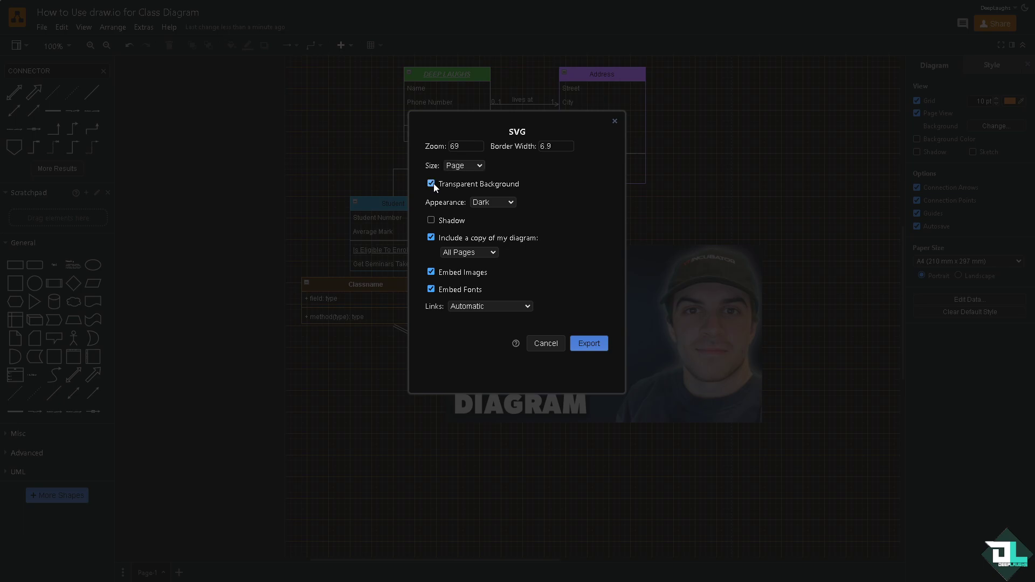
left_click(498, 203)
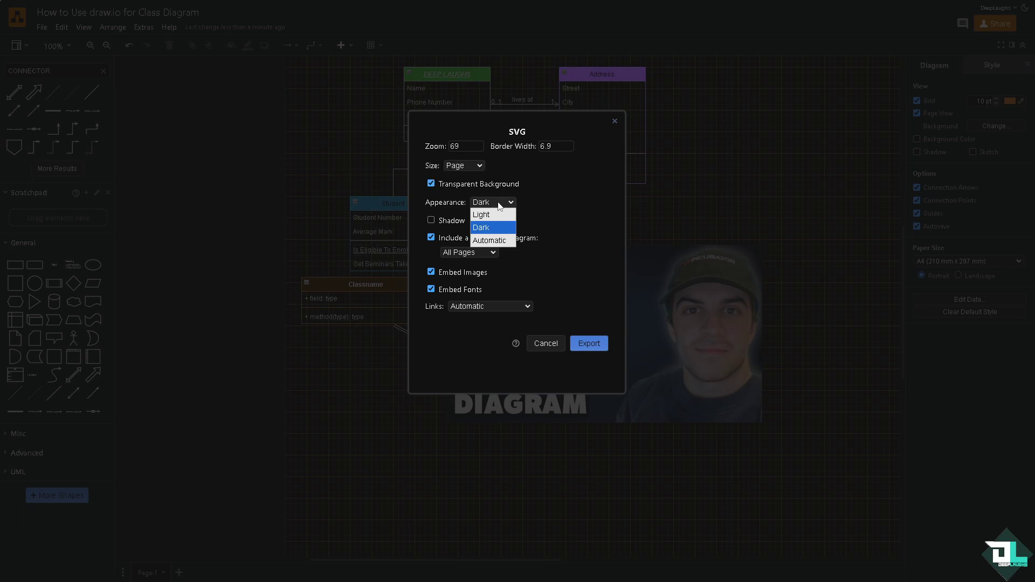
left_click(497, 241)
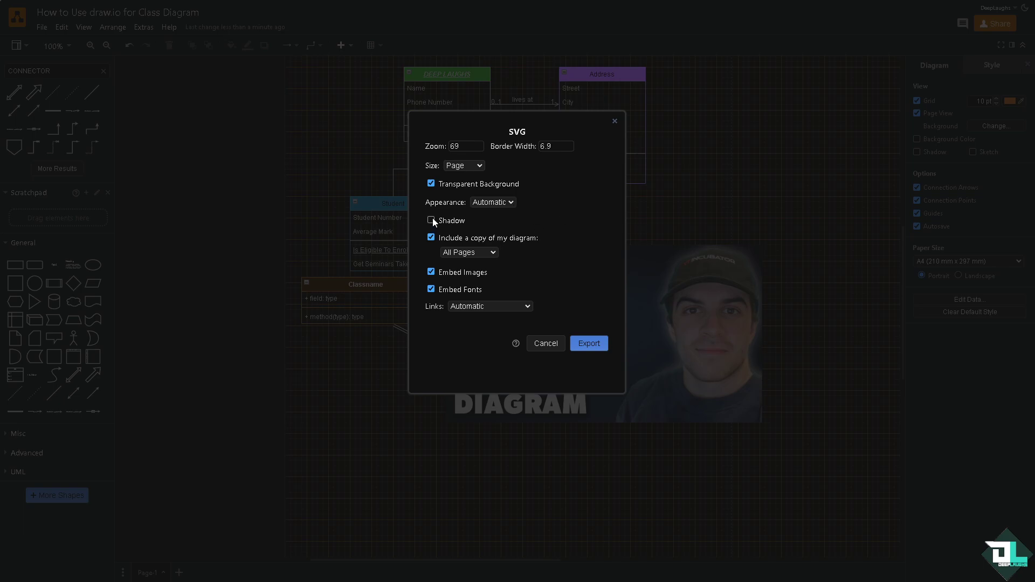
left_click(491, 254)
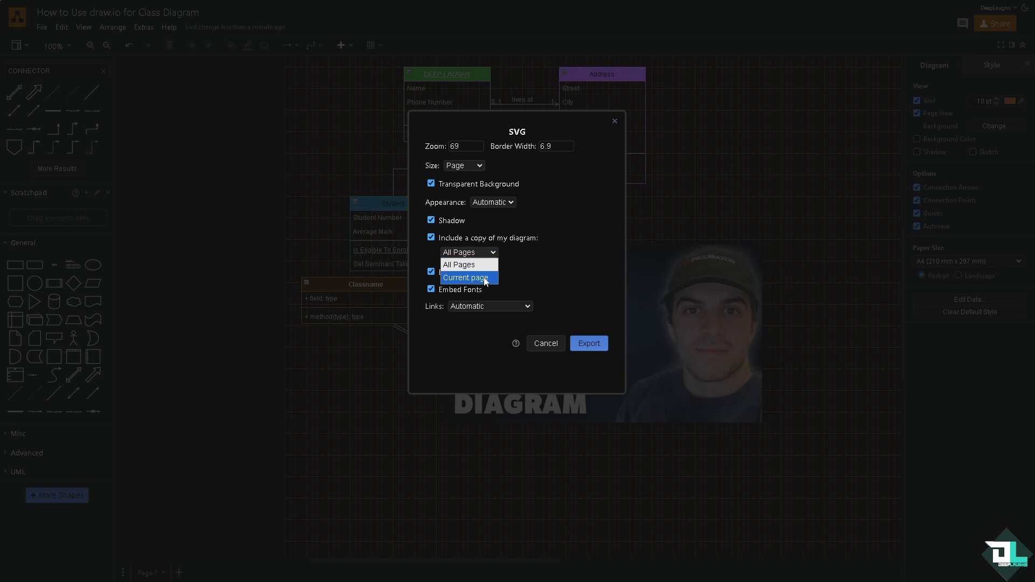
left_click(484, 279)
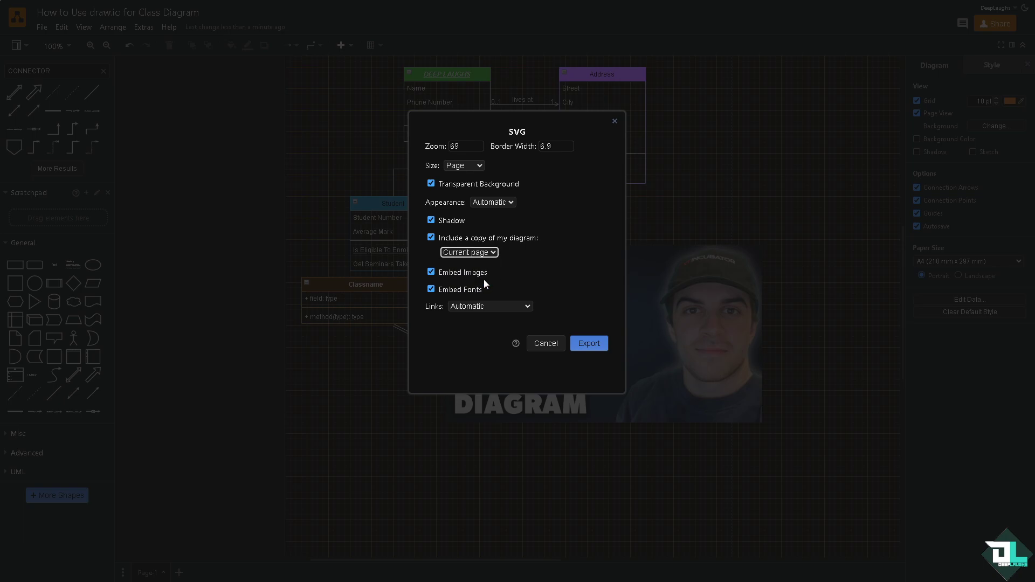
left_click(588, 345)
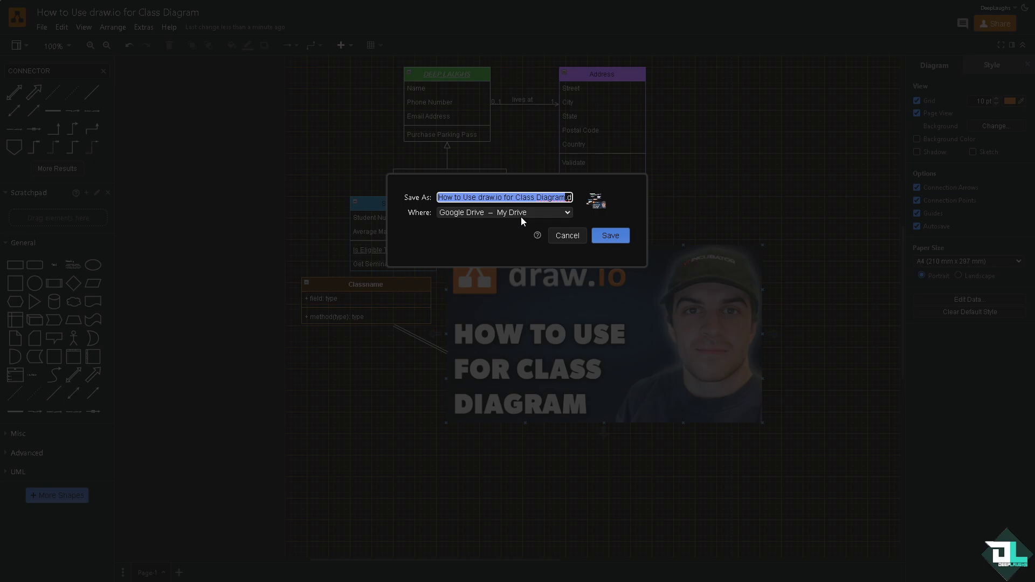
- Choose a save destination and save the exported SVG
left_click(522, 215)
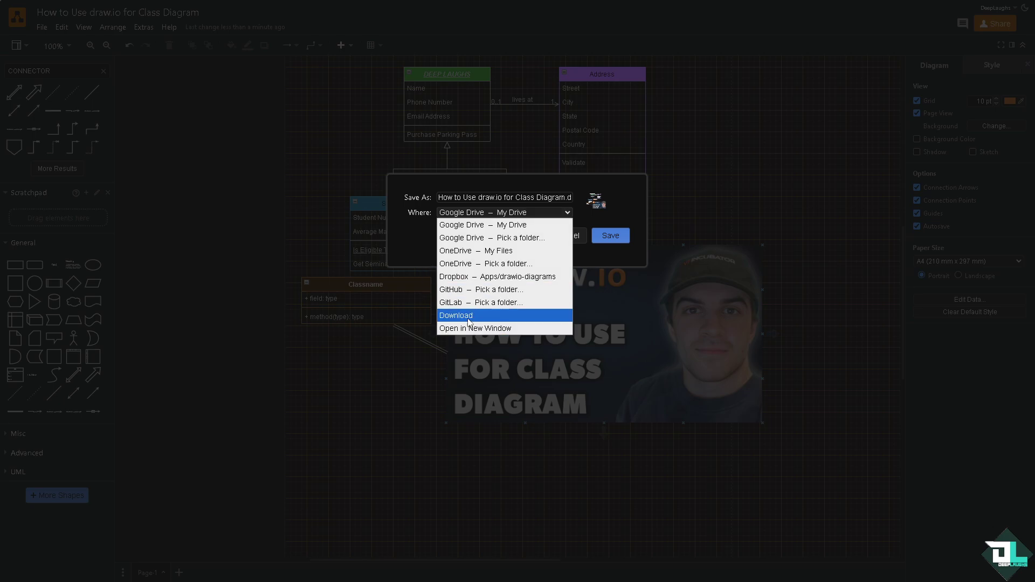
left_click(414, 249)
left_click(621, 237)
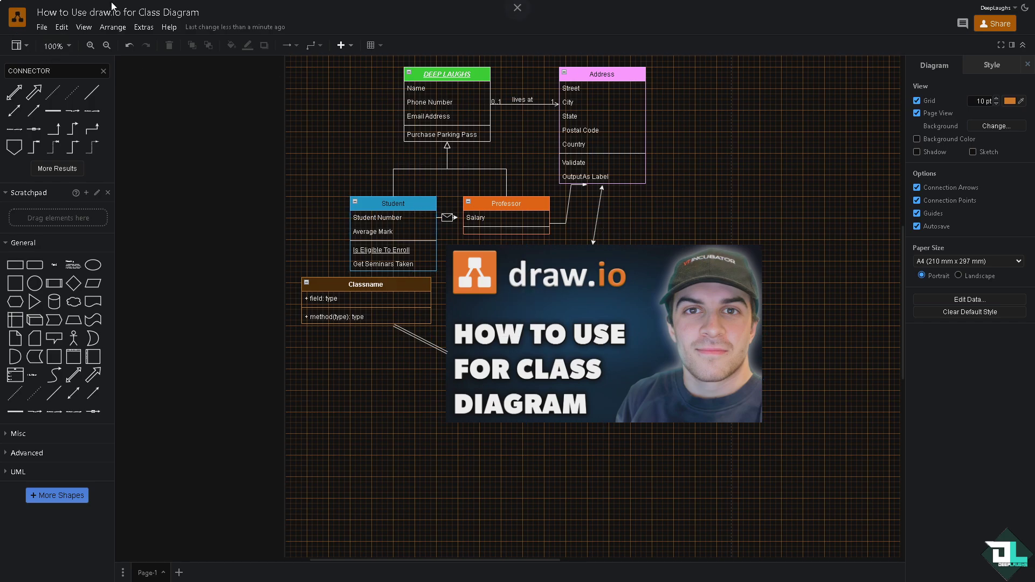
- Publish the diagram as a viewer.diagrams.net link and preview how the published diagram looks
left_click(43, 30)
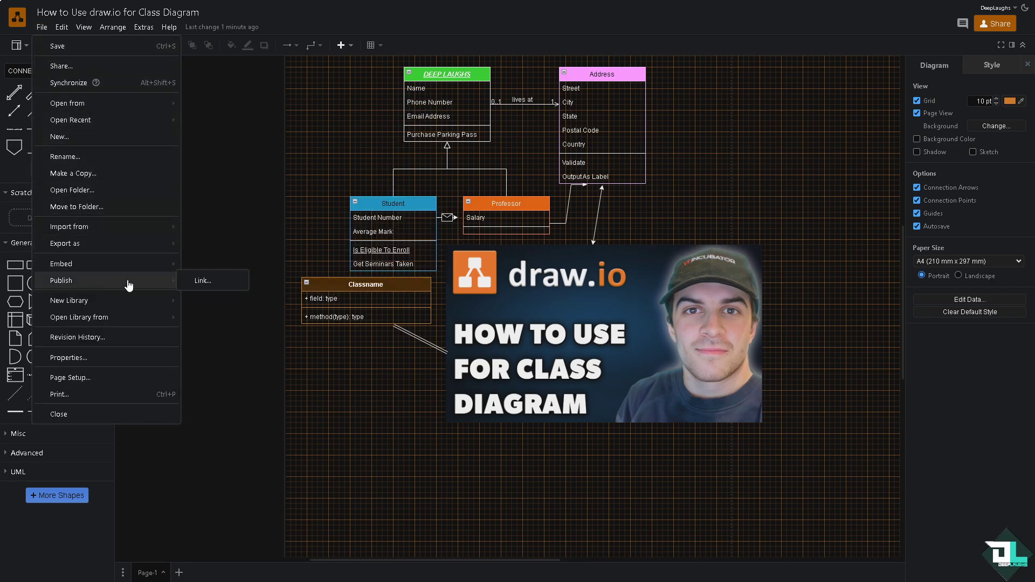
left_click(213, 279)
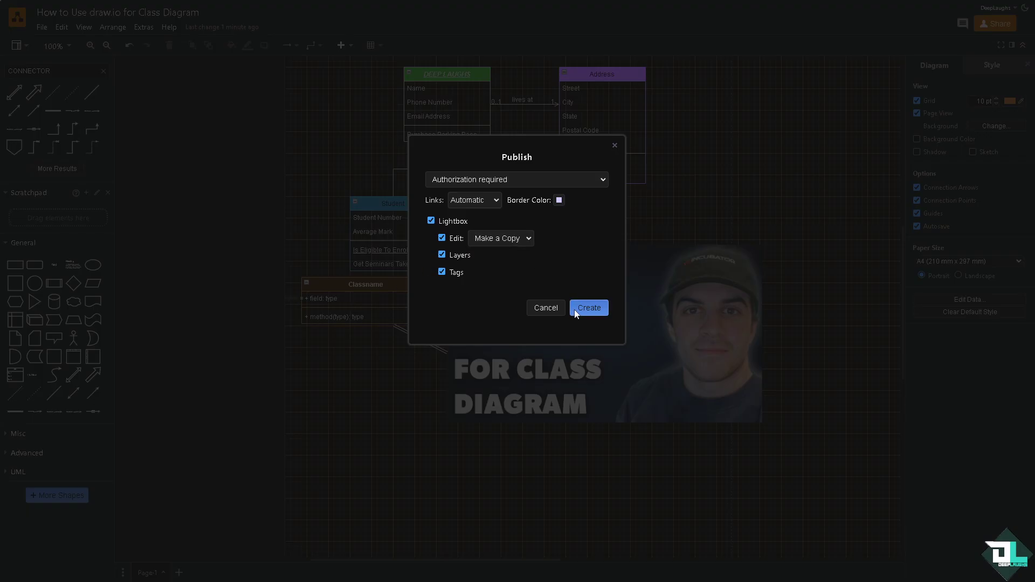
left_click(590, 309)
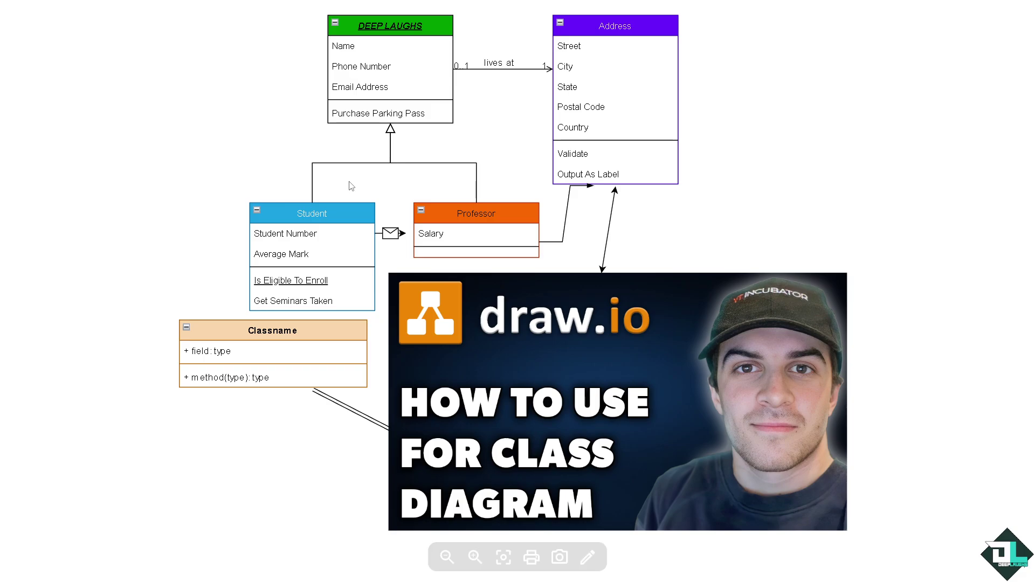
left_click(532, 559)
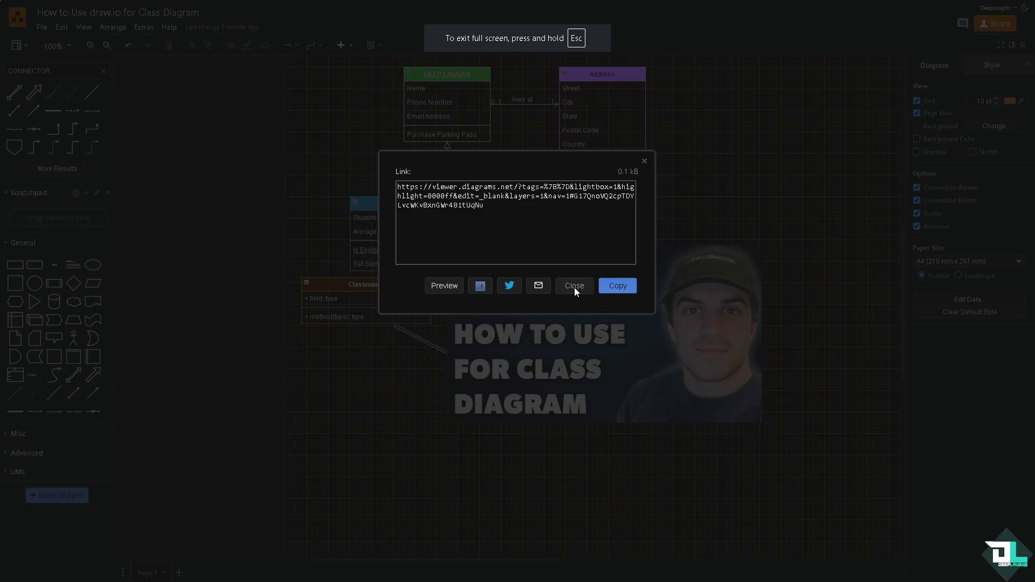
- Close the link, try an Image embed that proves too large to preview, then open Share
left_click(574, 285)
left_click(42, 28)
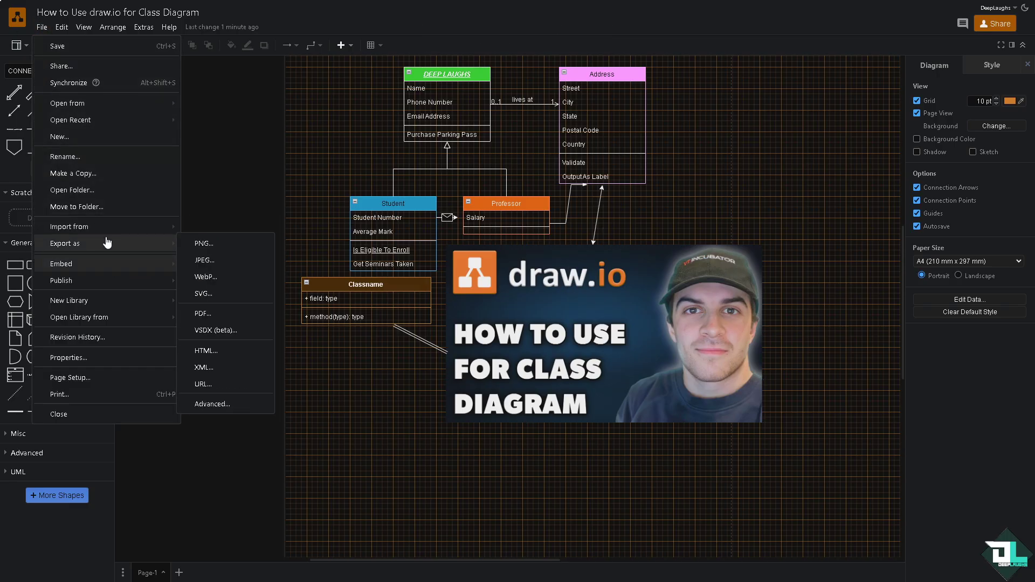
mouse_move(108, 265)
left_click(226, 268)
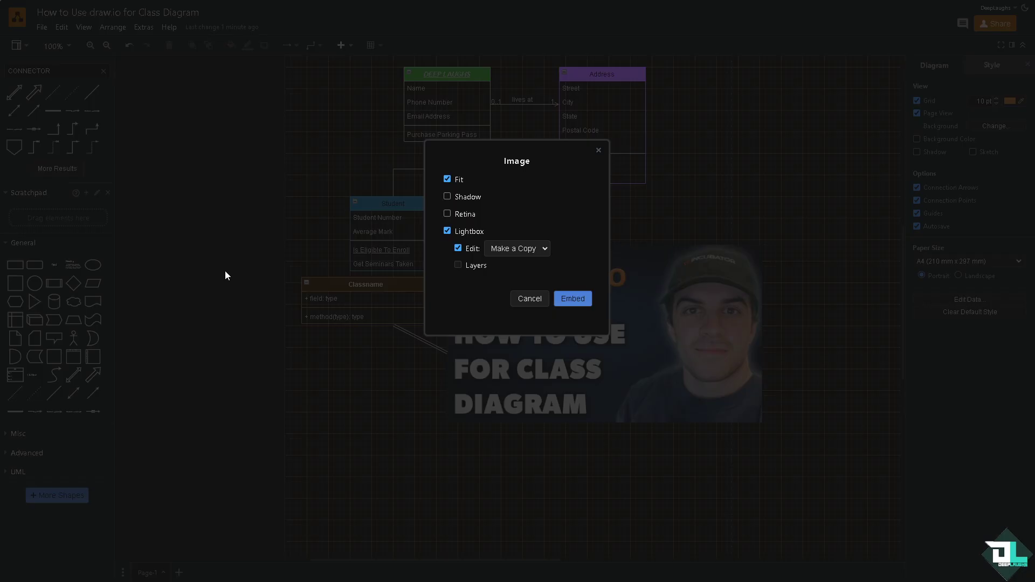
left_click(581, 298)
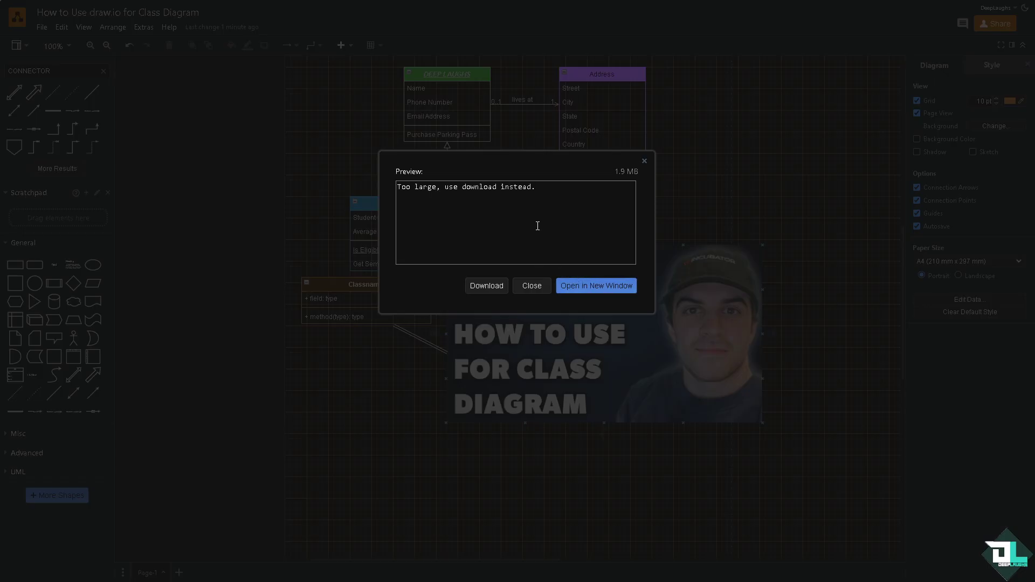
left_click(531, 286)
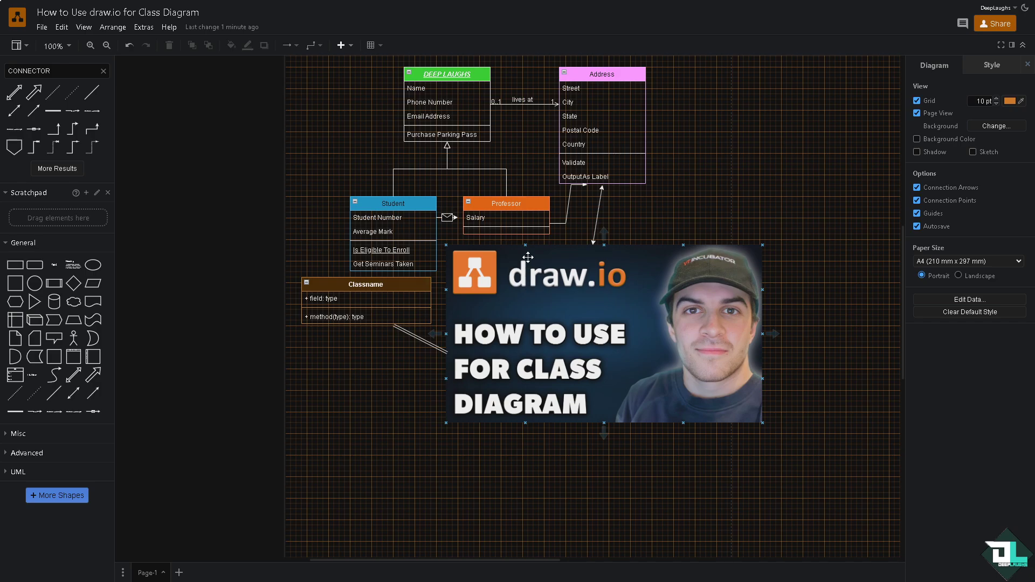
left_click(1000, 25)
- Check the file properties (1.1 MB, real-time collaboration on), then make the diagram canvas fullscreen
left_click(43, 28)
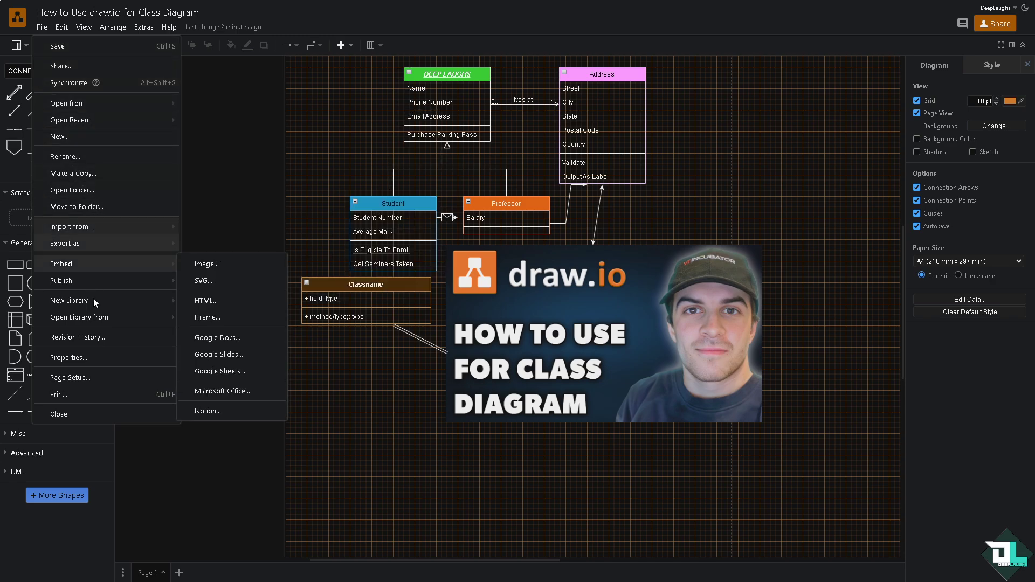
left_click(104, 358)
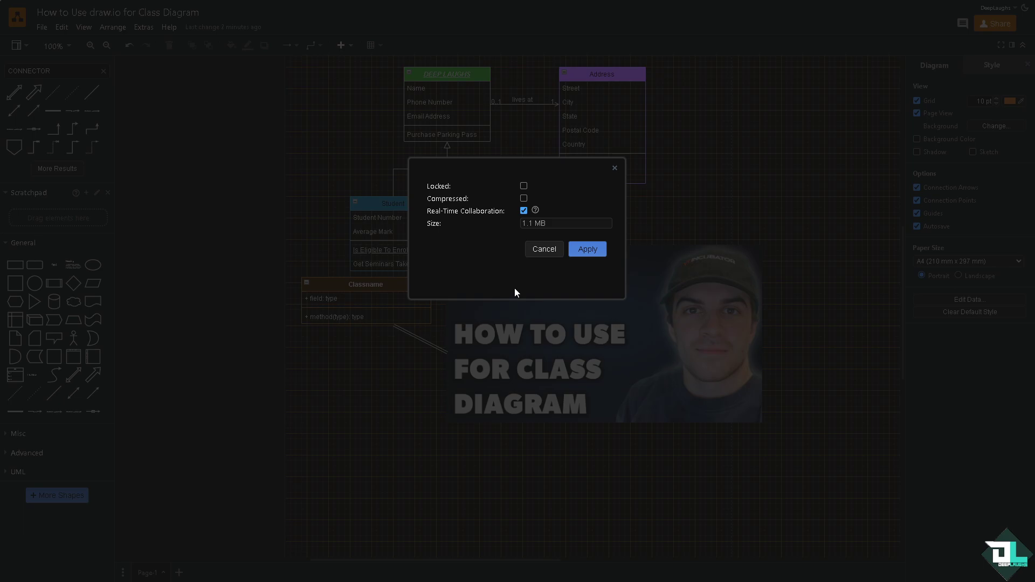
left_click(543, 248)
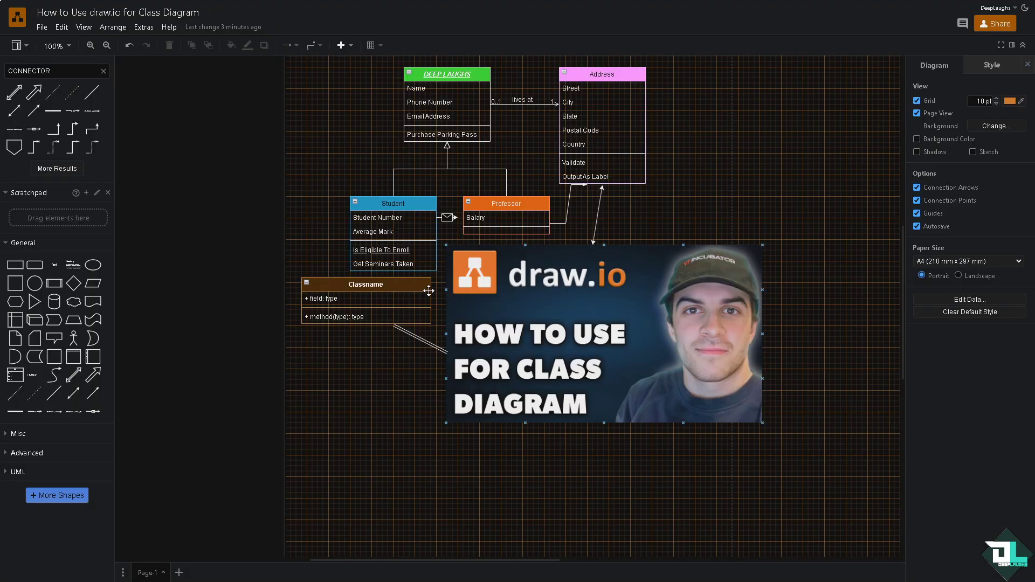
left_click(1002, 45)
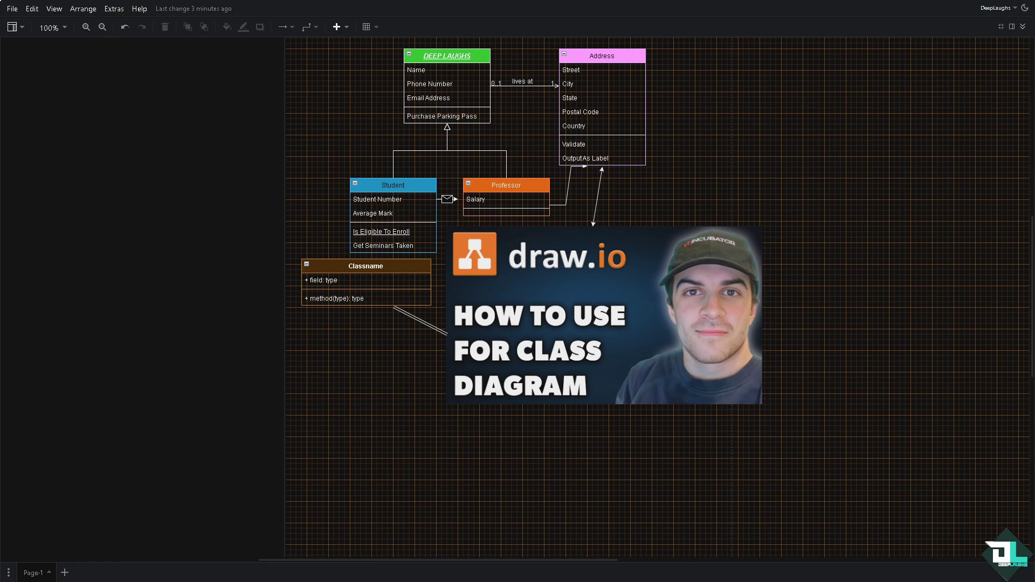